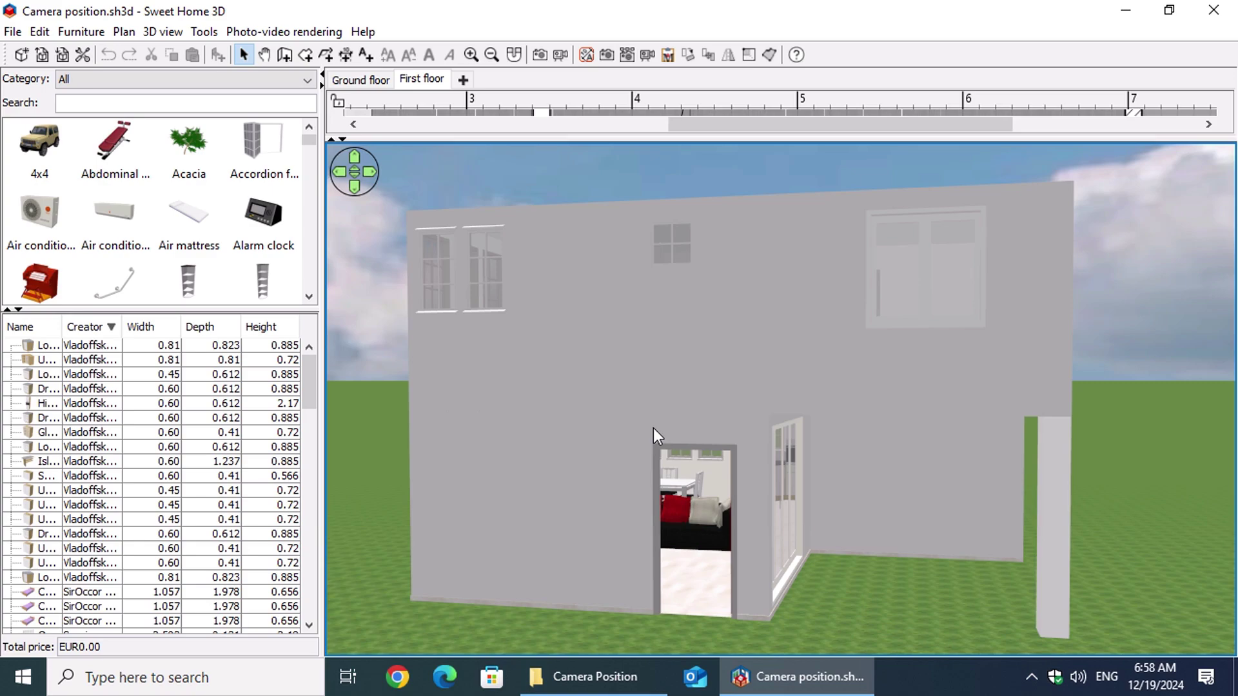
# Step: Tilt the 3D view to an aerial angle and hide the catalog and furniture list
pyautogui.moveTo(653, 428); pyautogui.dragTo(51, 691)
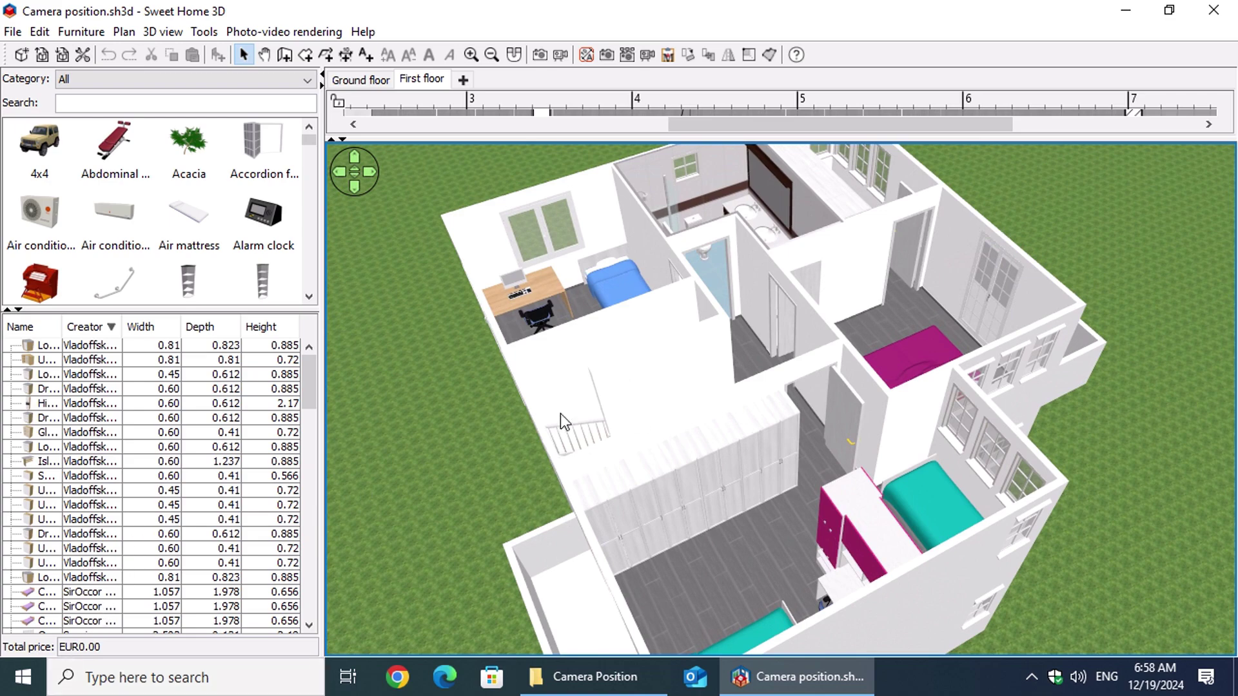
pyautogui.moveTo(320, 422); pyautogui.dragTo(6, 439)
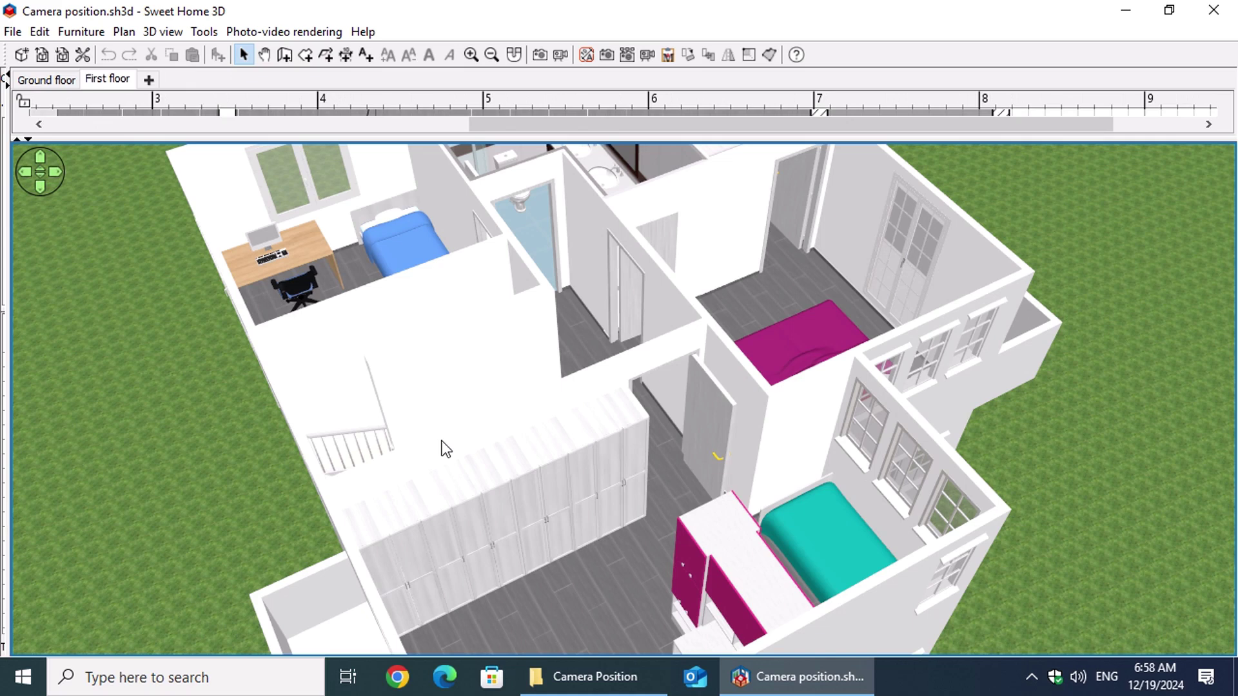
# Step: Switch the 3D view to Virtual visit mode and show the Ground floor level
pyautogui.rightClick(381, 266)
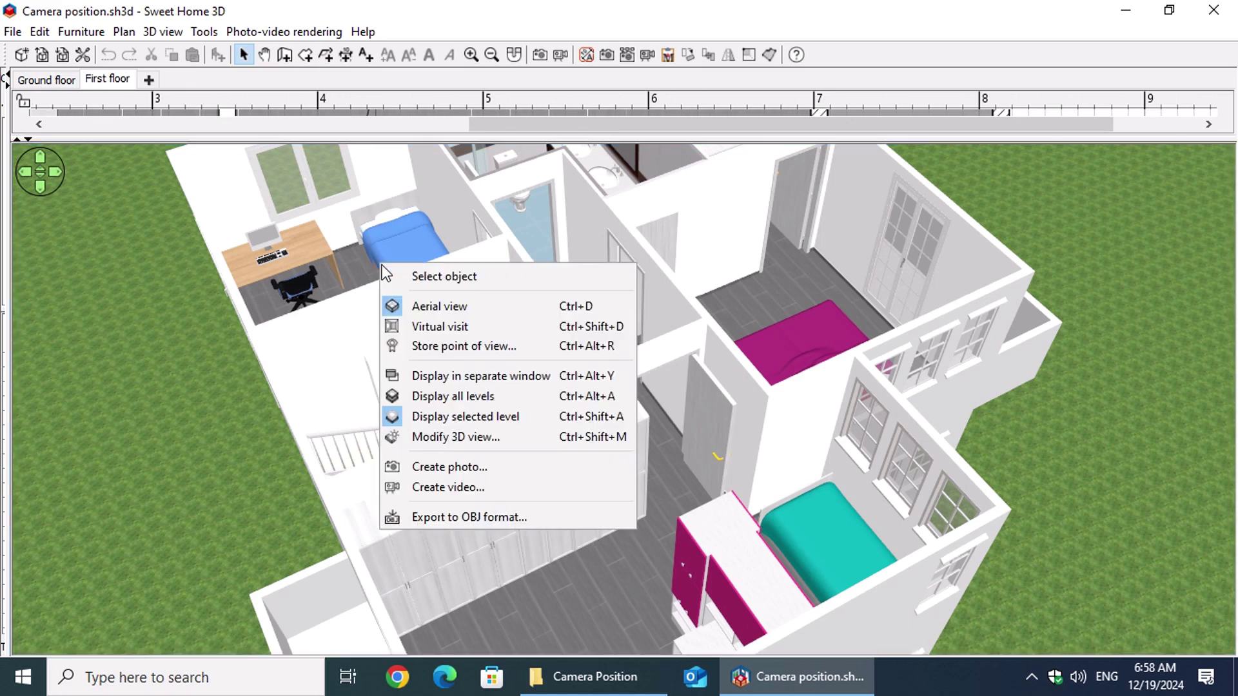
pyautogui.click(552, 331)
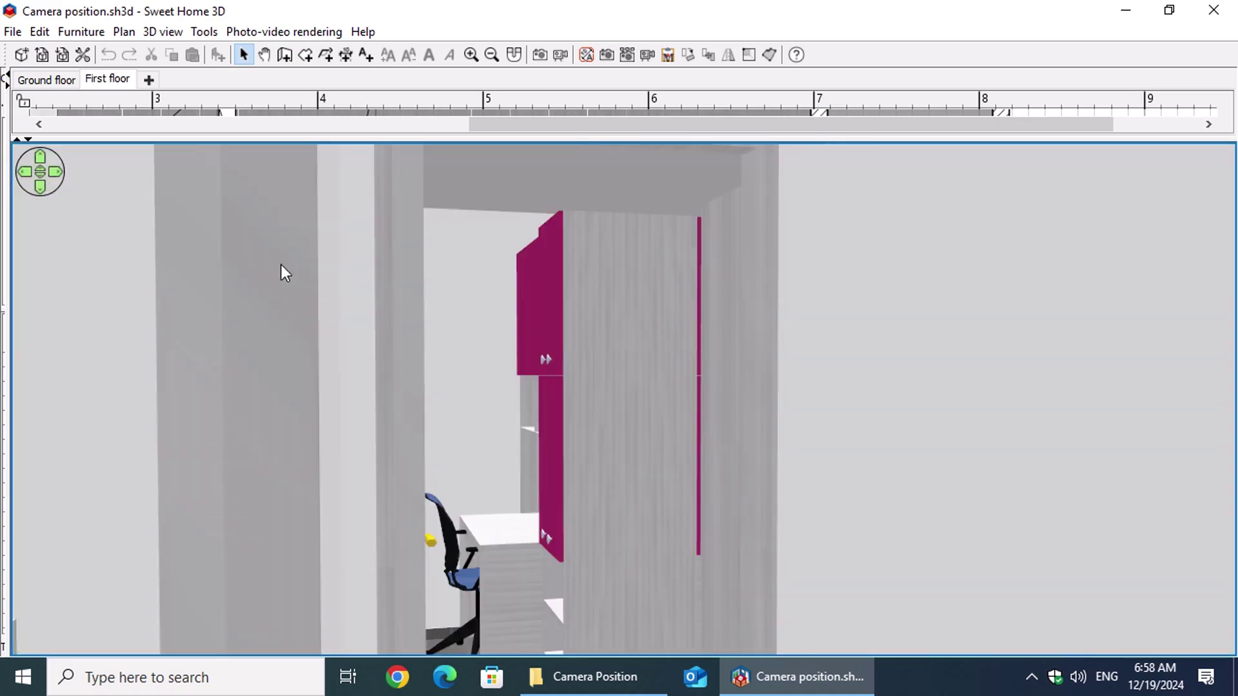
pyautogui.click(40, 80)
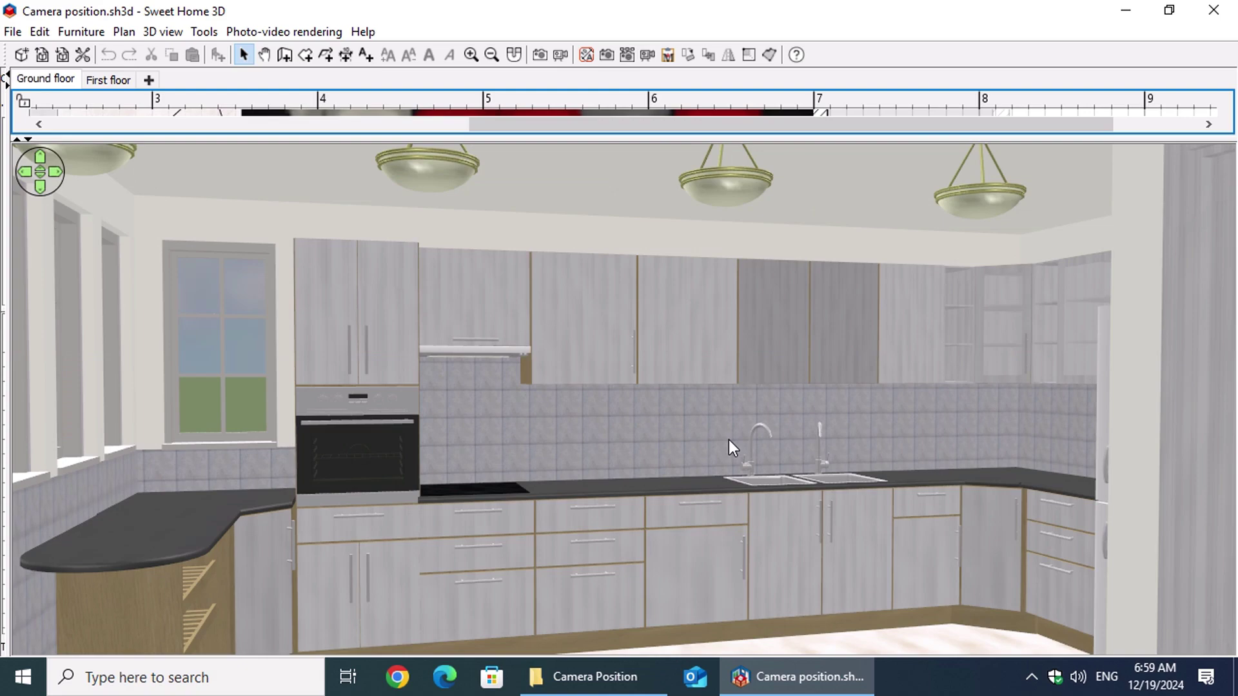
# Step: Turn and walk the visitor toward the kitchen counter, then show the plan above the 3D view
pyautogui.moveTo(720, 446); pyautogui.dragTo(174, 471)
pyautogui.scroll(10, 175, 471)
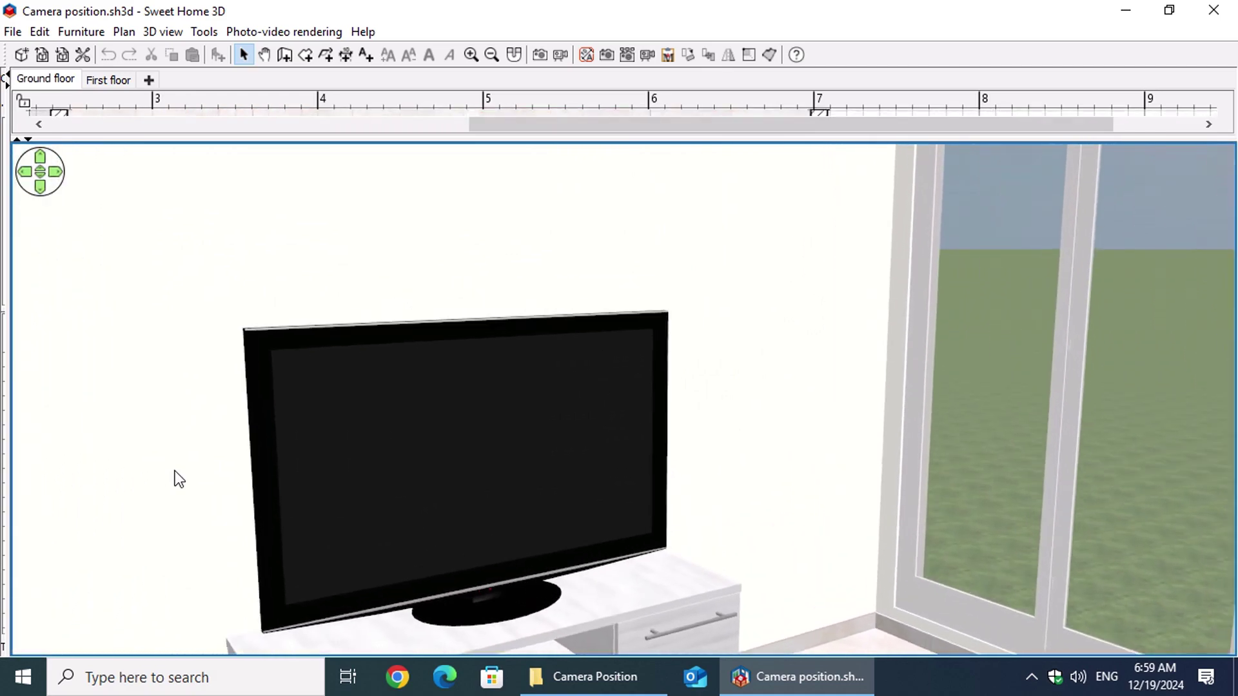
pyautogui.moveTo(195, 456); pyautogui.dragTo(773, 434)
pyautogui.scroll(3, 772, 434)
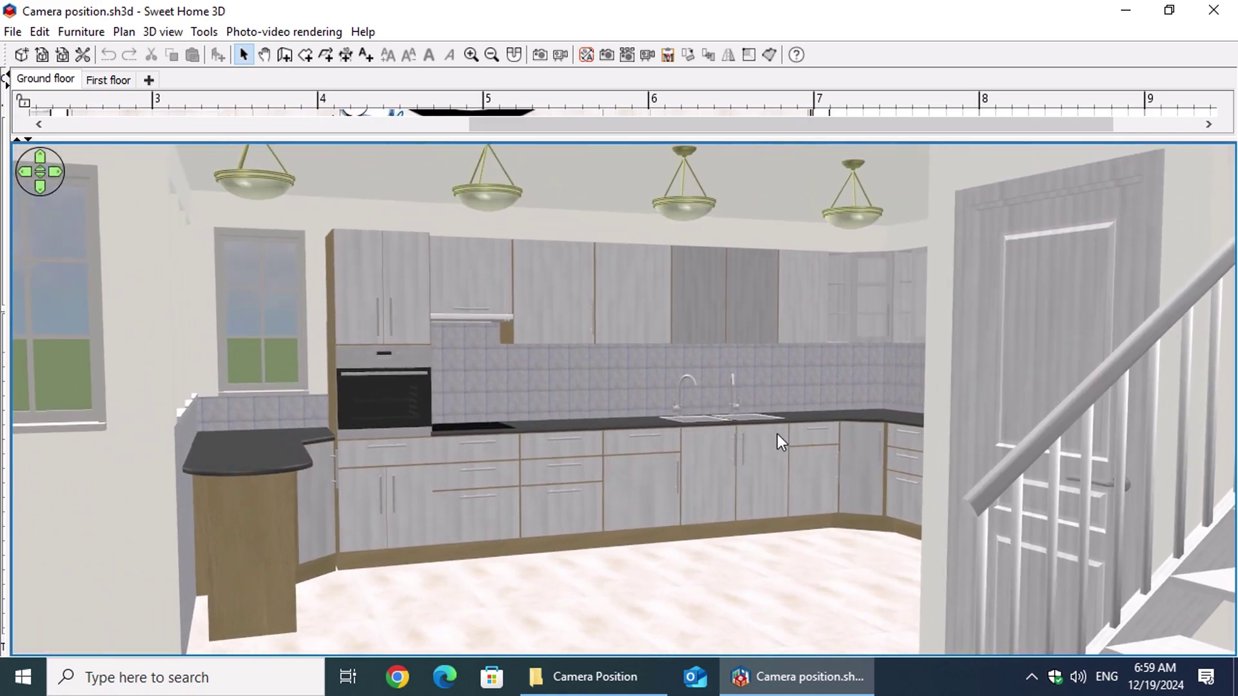
pyautogui.scroll(5, 776, 435)
pyautogui.scroll(10, 778, 434)
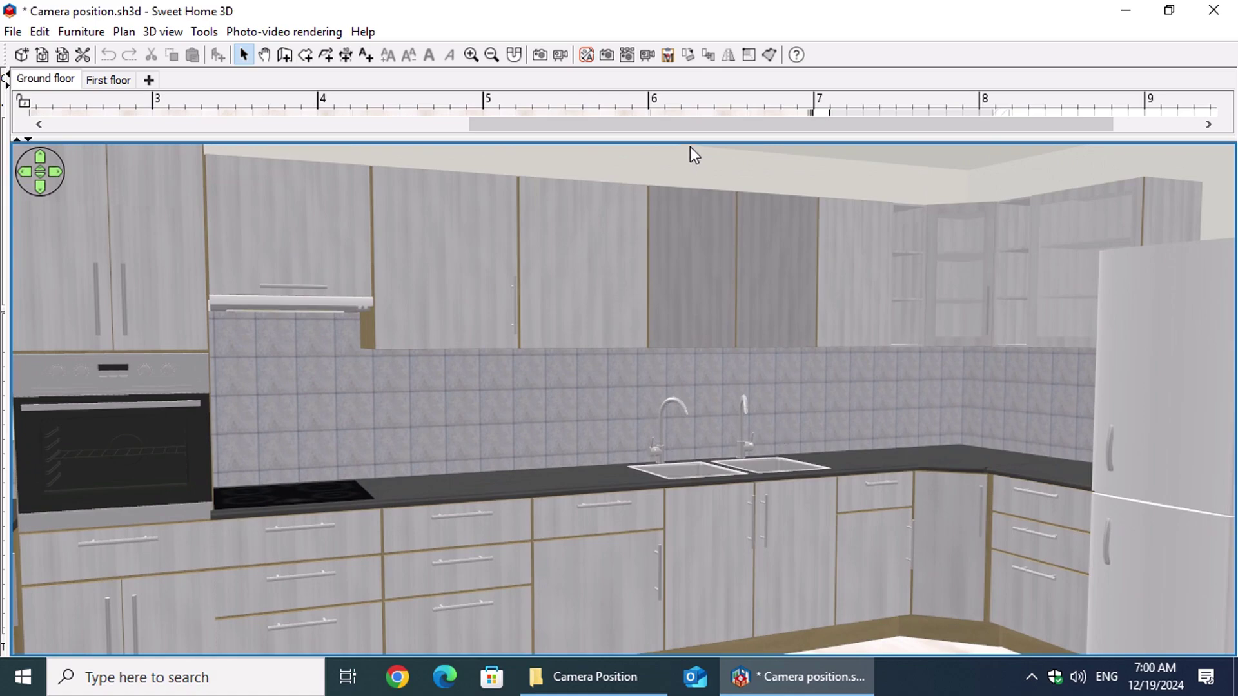
pyautogui.moveTo(689, 138); pyautogui.dragTo(647, 572)
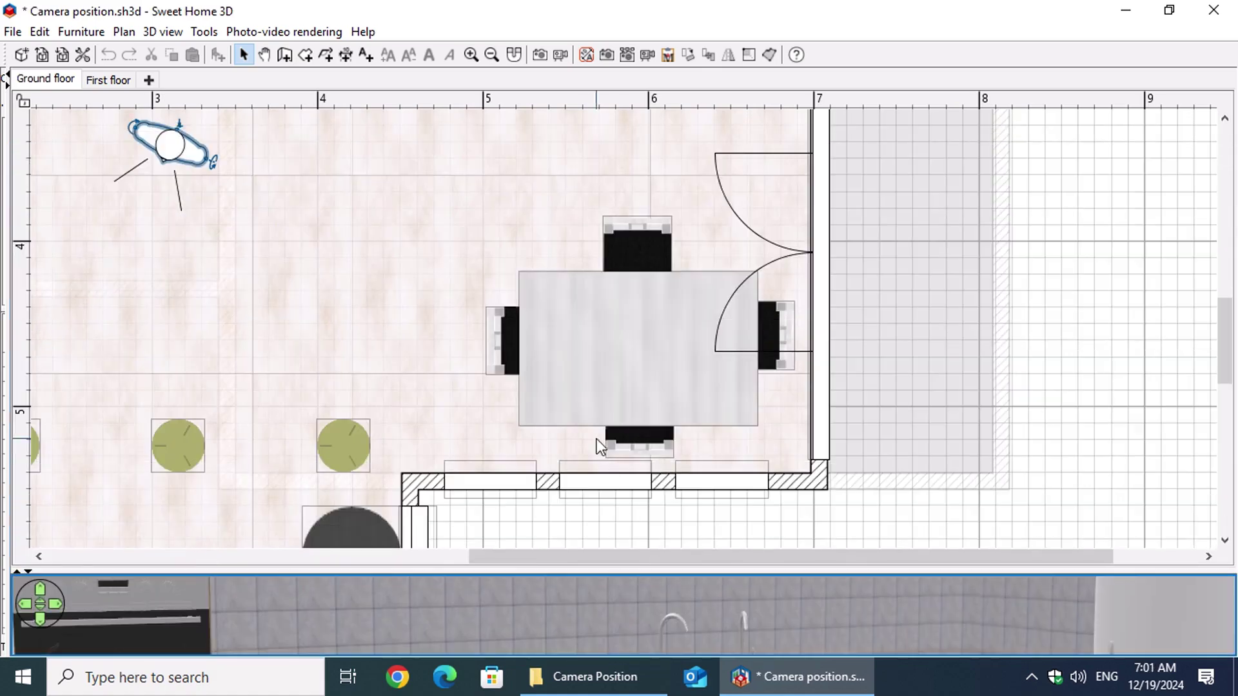
# Step: Zoom out the plan and draw a 2.5 m dimension line from the kitchen cabinet front
pyautogui.click(490, 56)
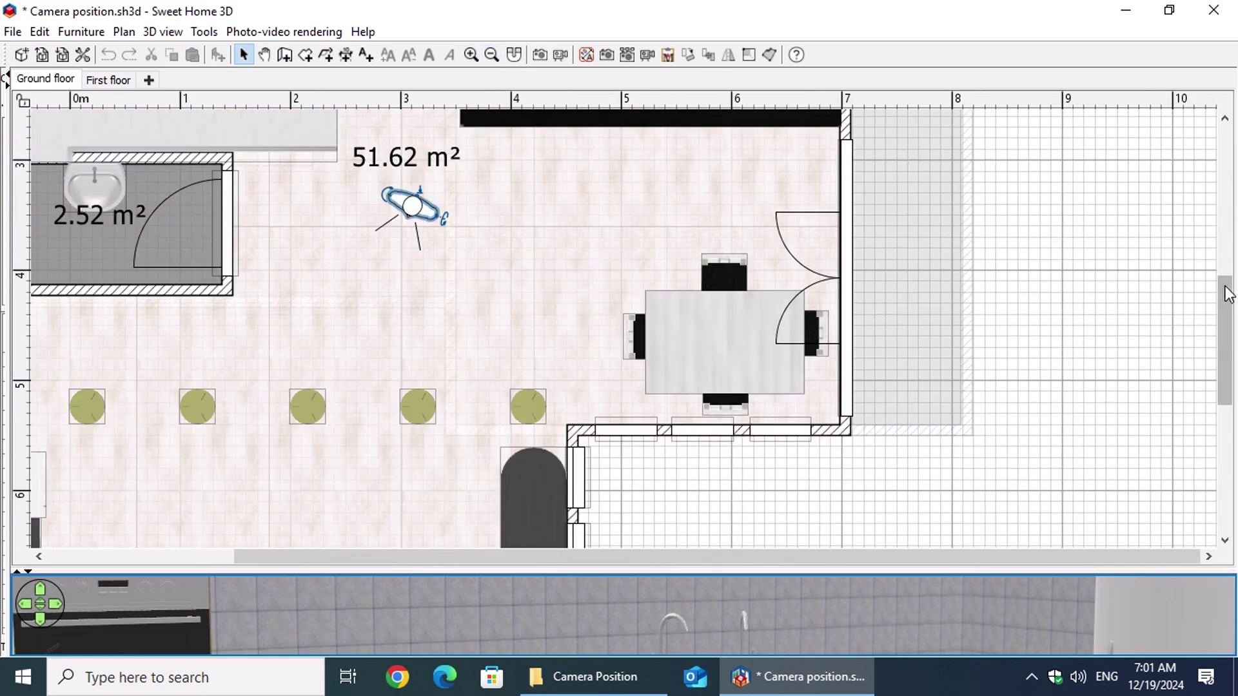
pyautogui.moveTo(1226, 284); pyautogui.dragTo(1223, 342)
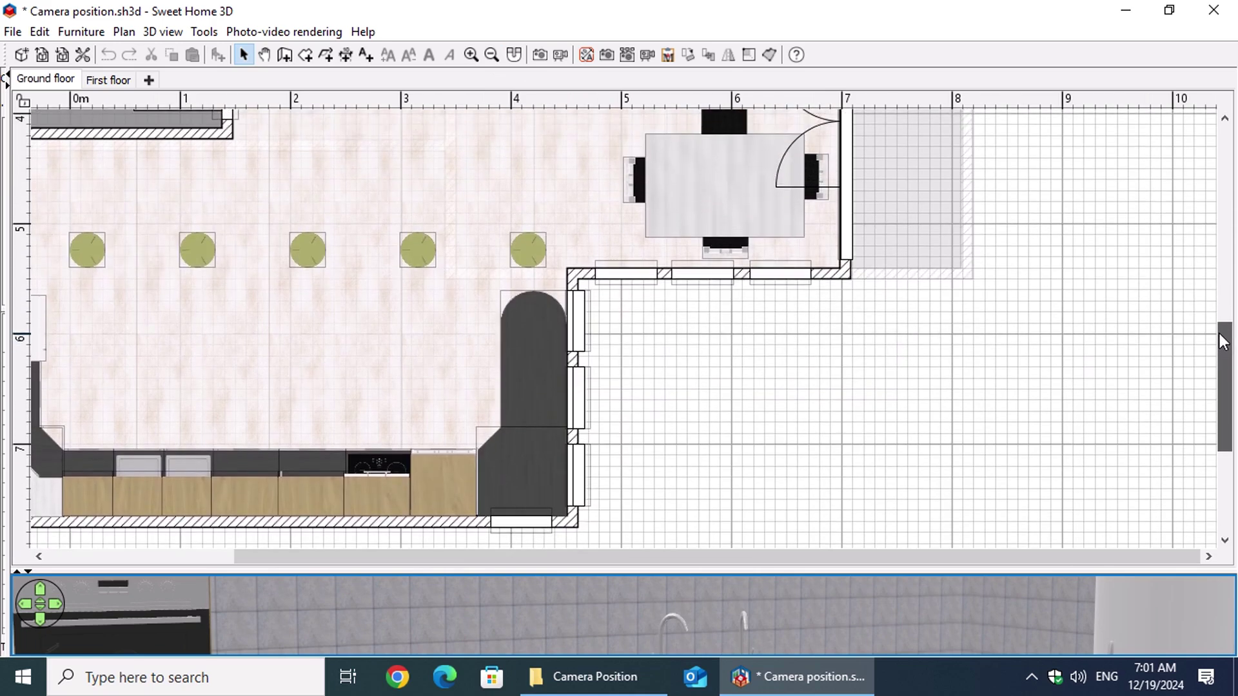
pyautogui.click(346, 55)
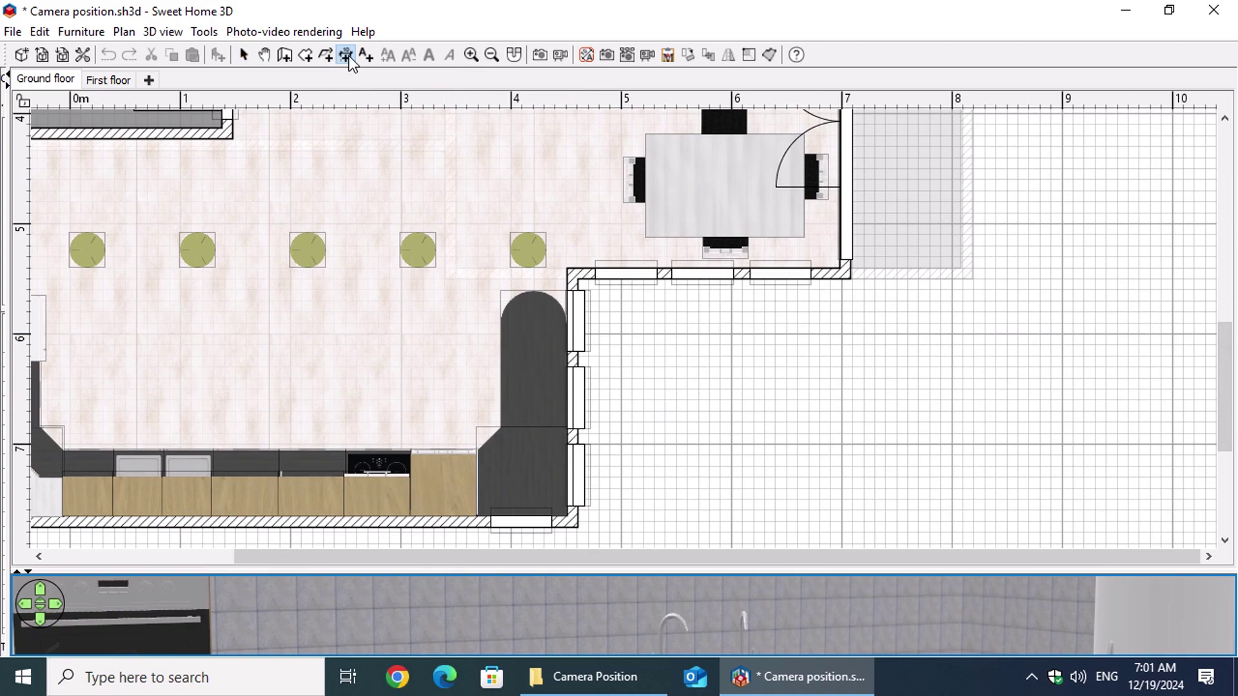
pyautogui.click(425, 449)
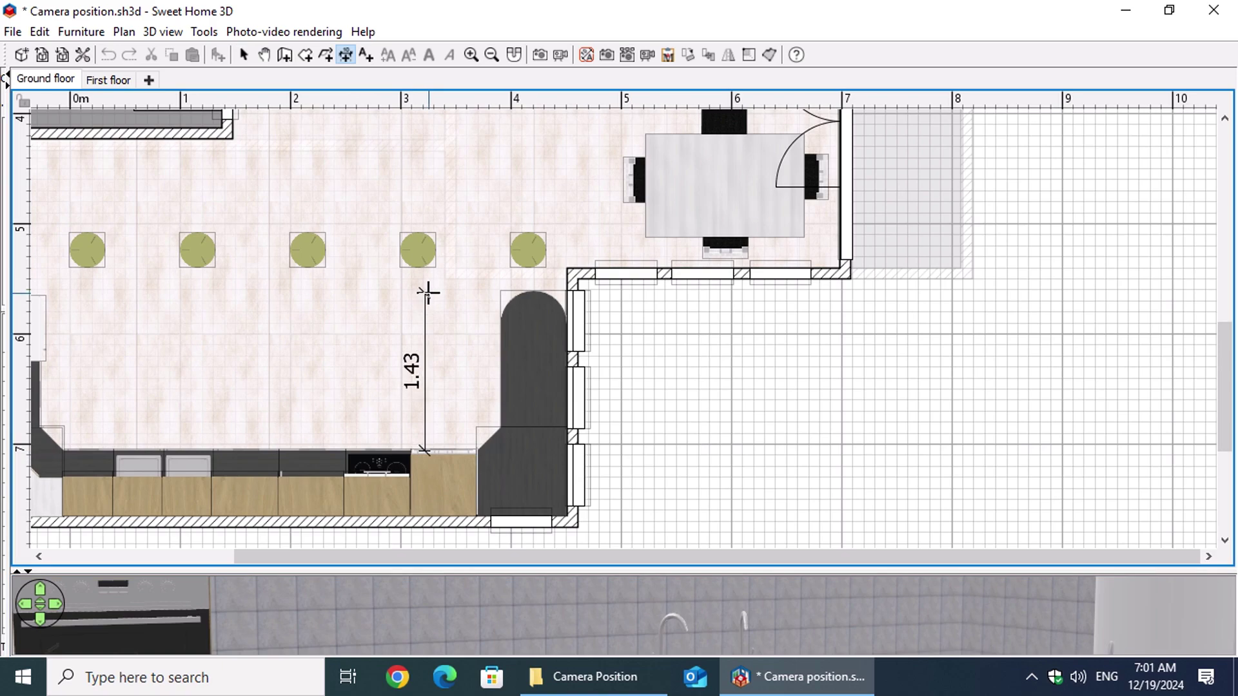
pyautogui.press('Return')
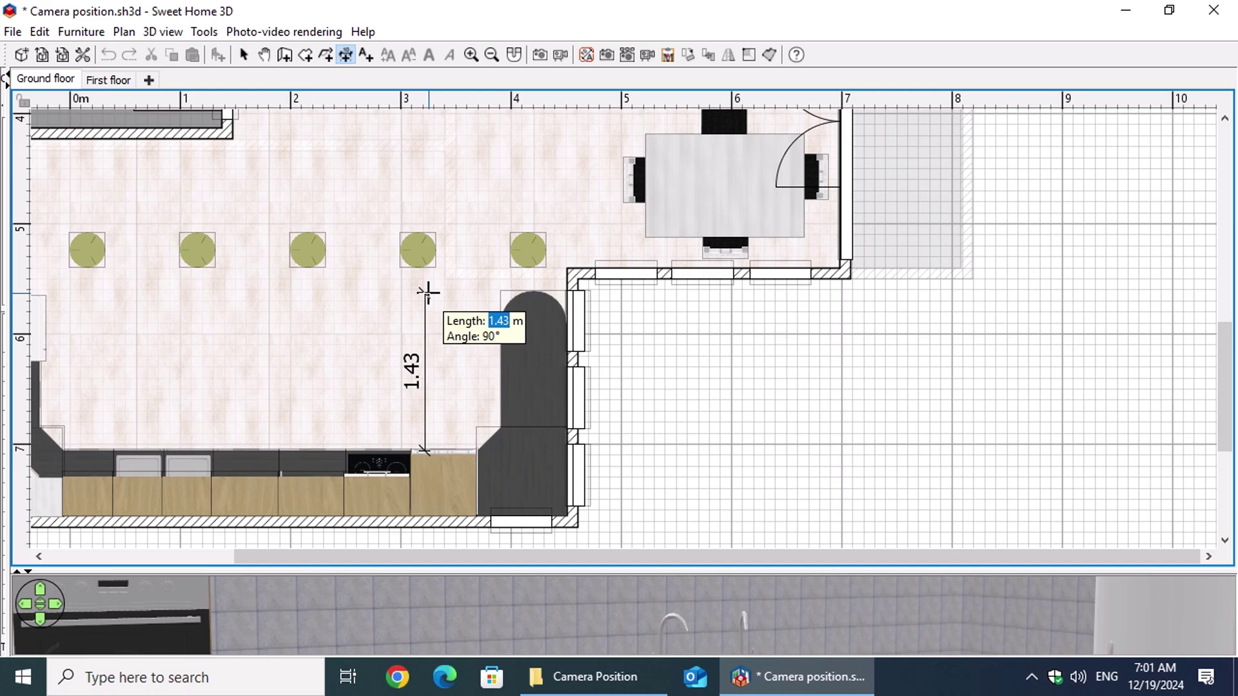
pyautogui.write('2.')
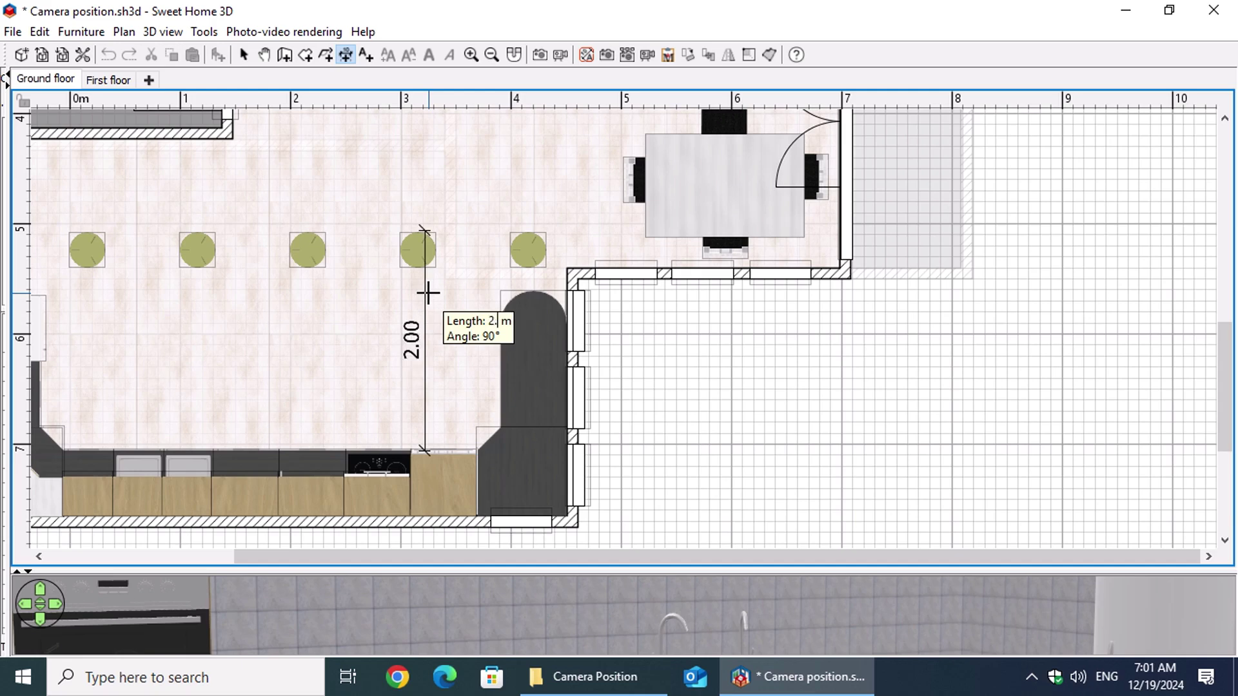
pyautogui.write('5')
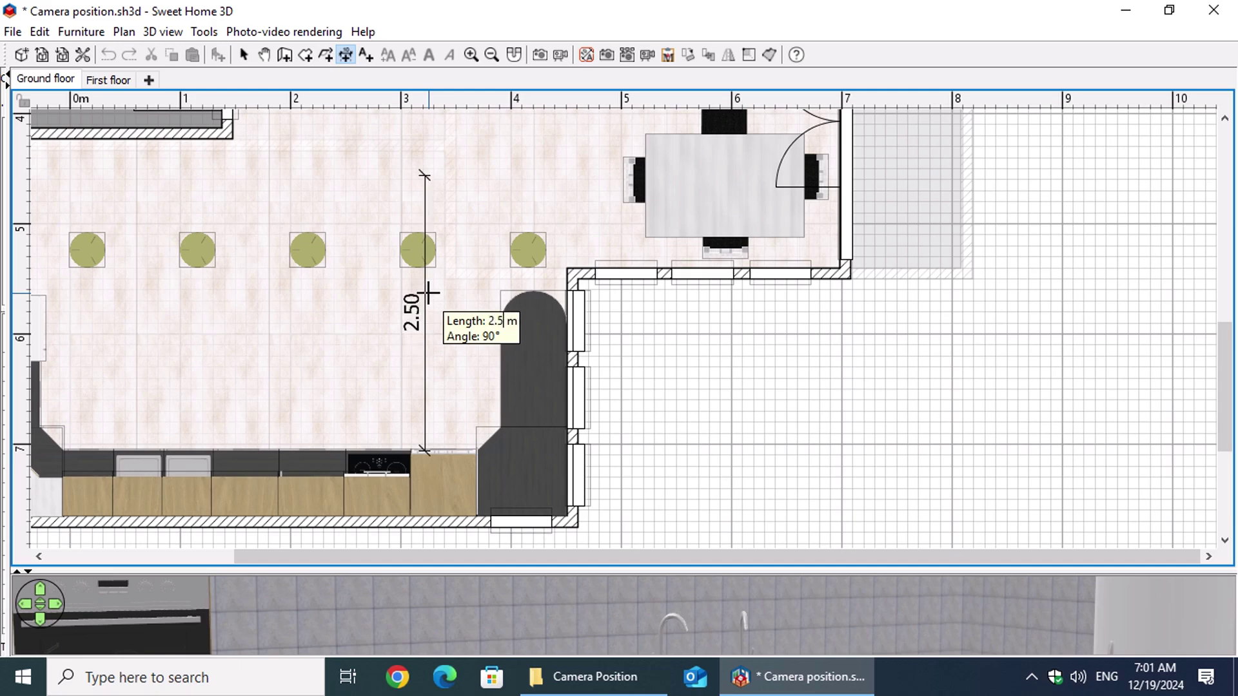
pyautogui.press('Return')
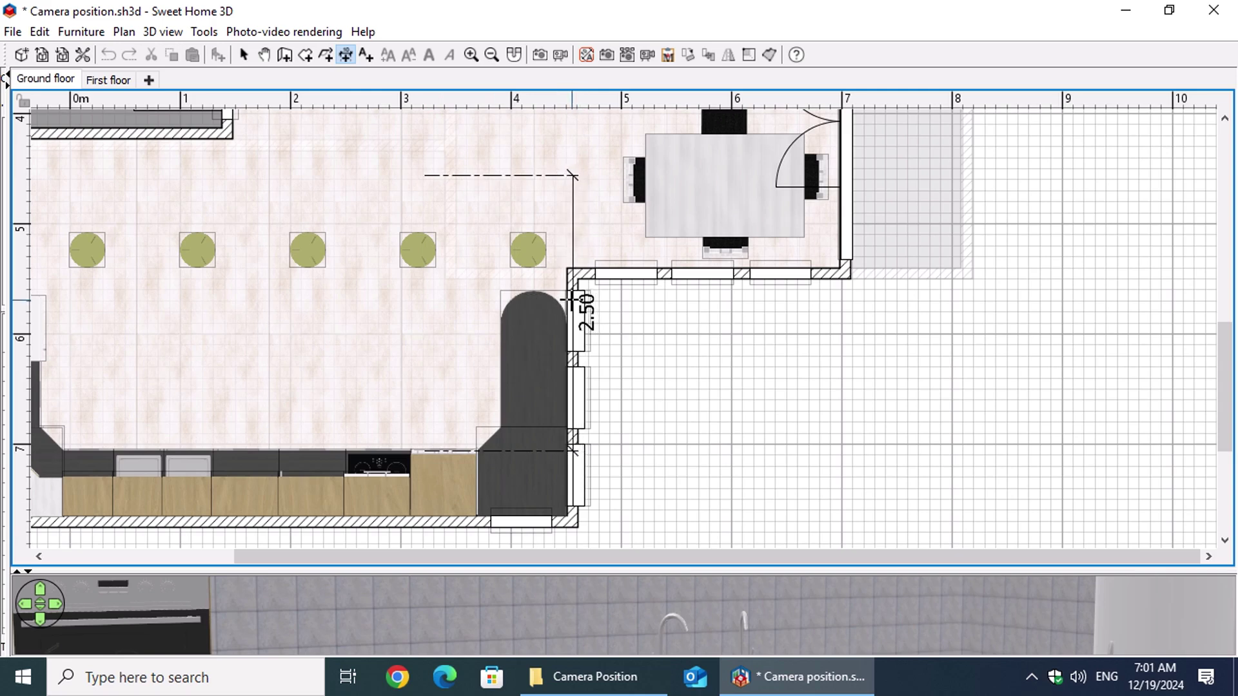
pyautogui.click(571, 300)
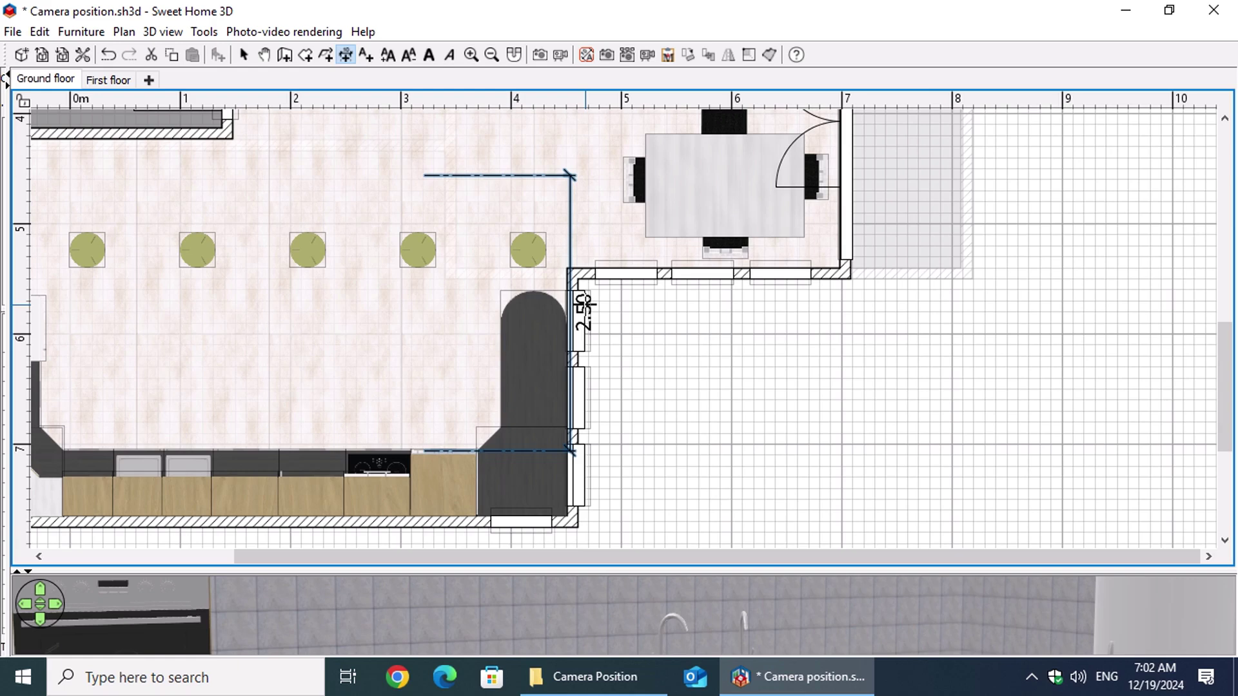
# Step: Move the virtual visitor to the far end of the 2.50 m dimension line
pyautogui.moveTo(1228, 401); pyautogui.dragTo(1226, 369)
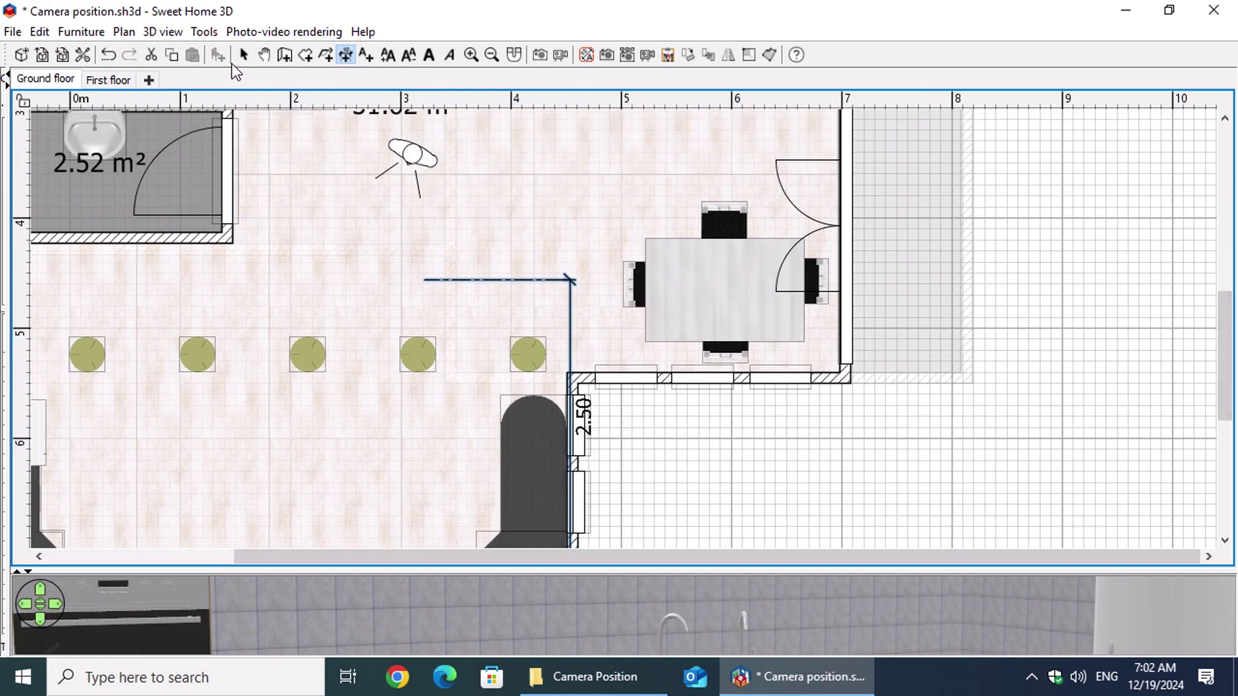
pyautogui.click(243, 55)
pyautogui.click(411, 155)
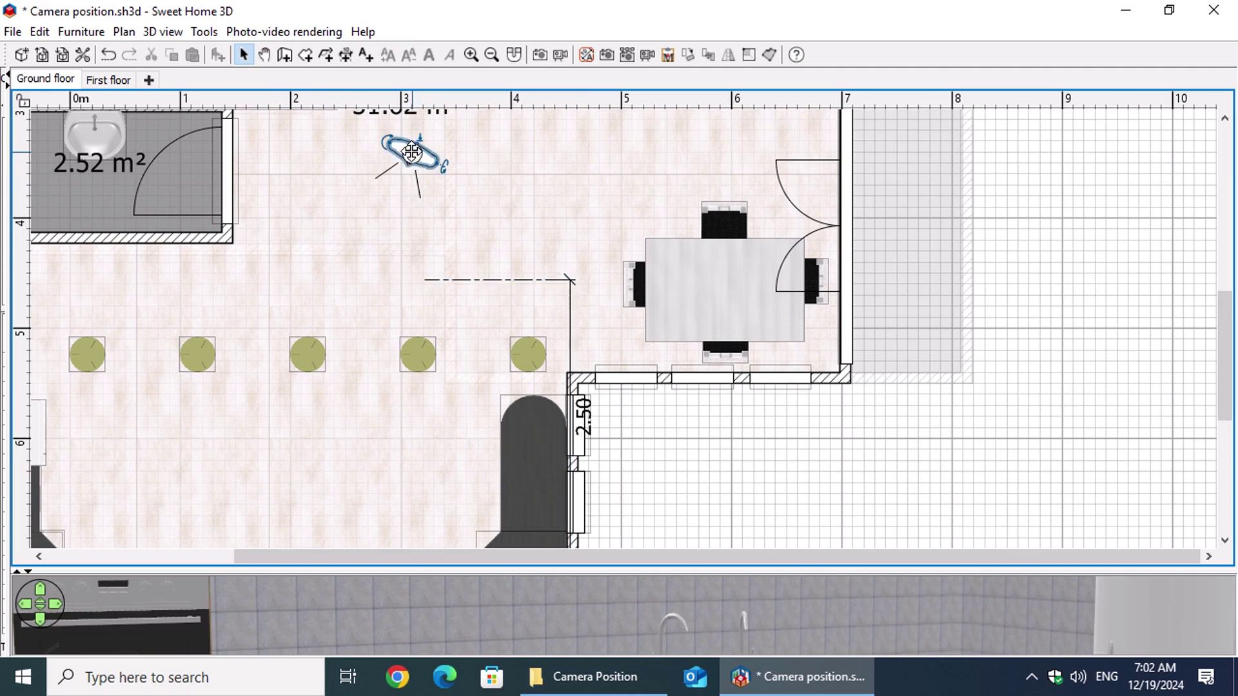
pyautogui.moveTo(411, 154); pyautogui.dragTo(568, 277)
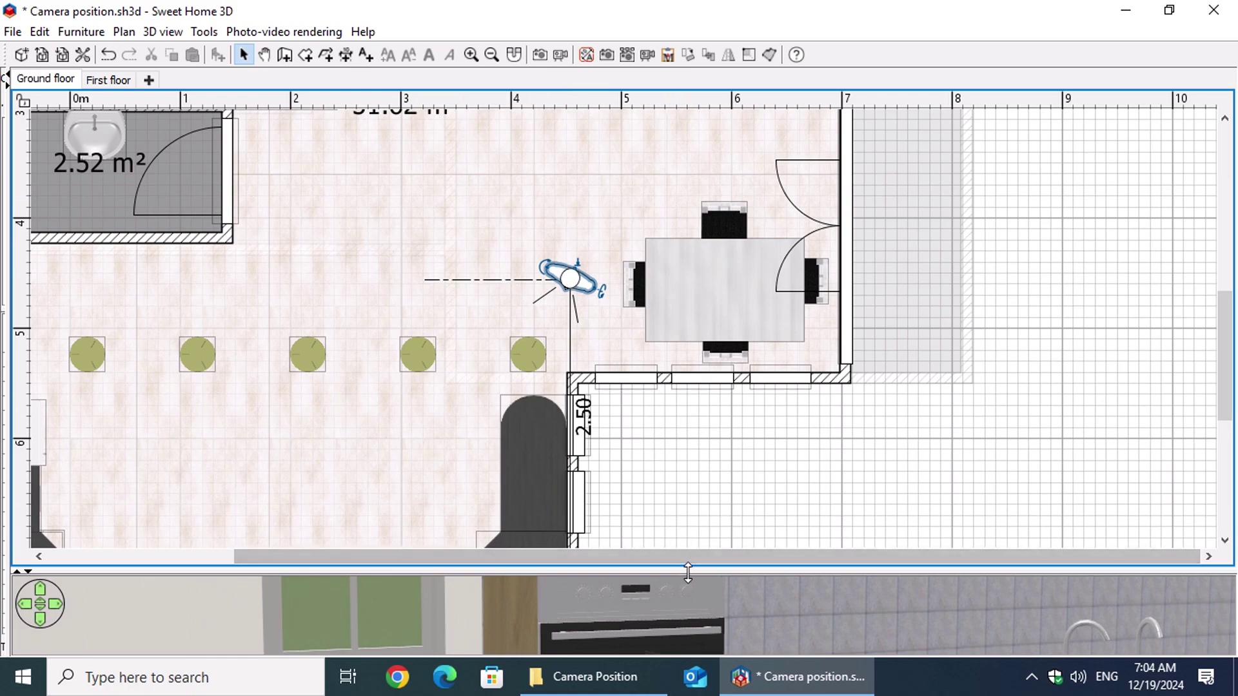
# Step: Enlarge the 3D view over the plan, keeping the visitor marker and dining table visible
pyautogui.moveTo(687, 571); pyautogui.dragTo(708, 207)
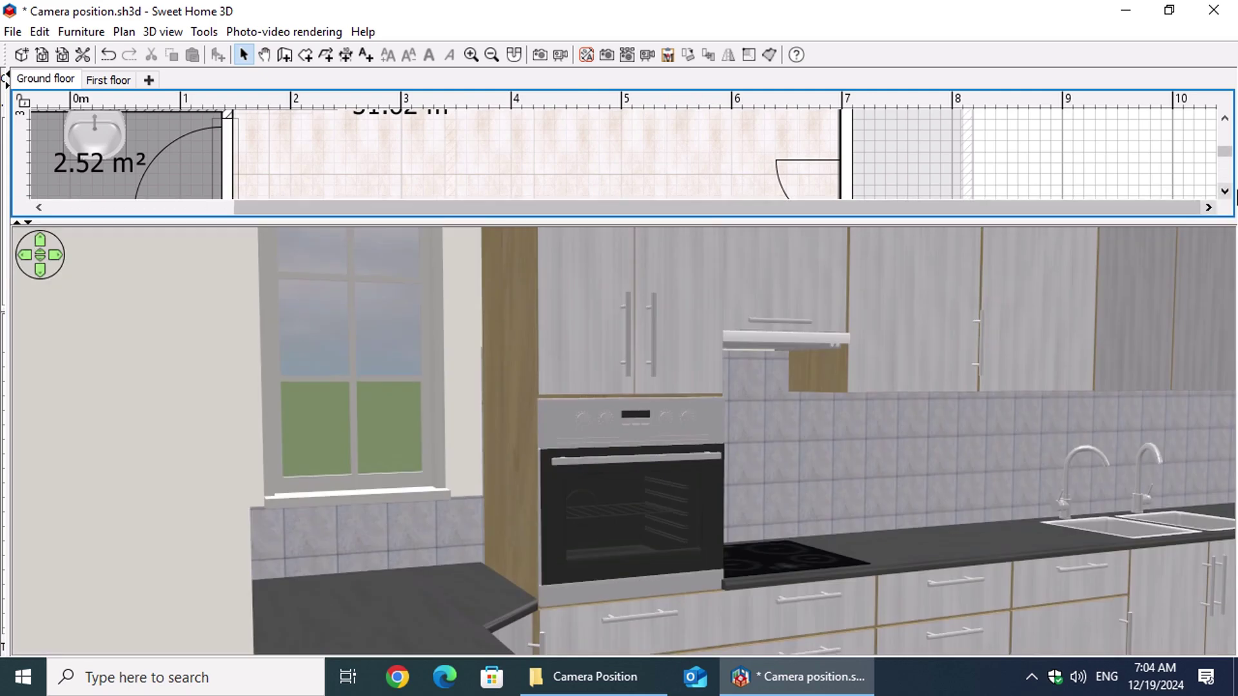
pyautogui.click(1223, 191)
pyautogui.click(1223, 191)
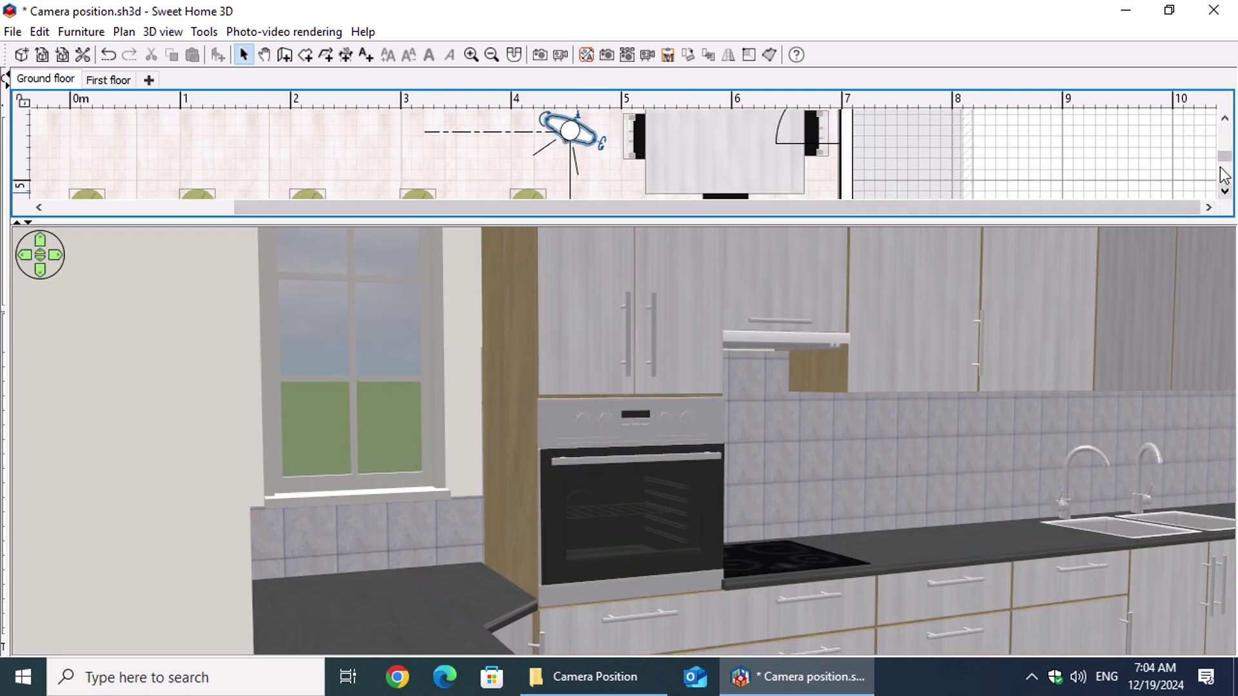
pyautogui.moveTo(1026, 219); pyautogui.dragTo(1031, 182)
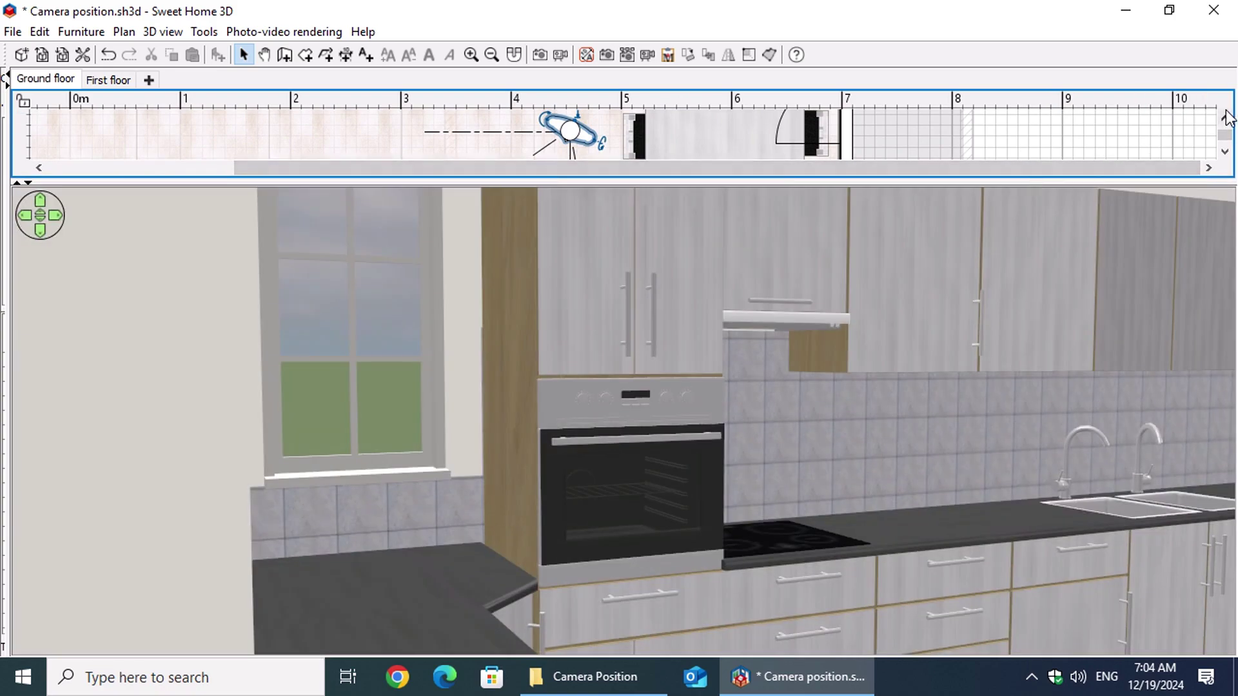
pyautogui.click(643, 530)
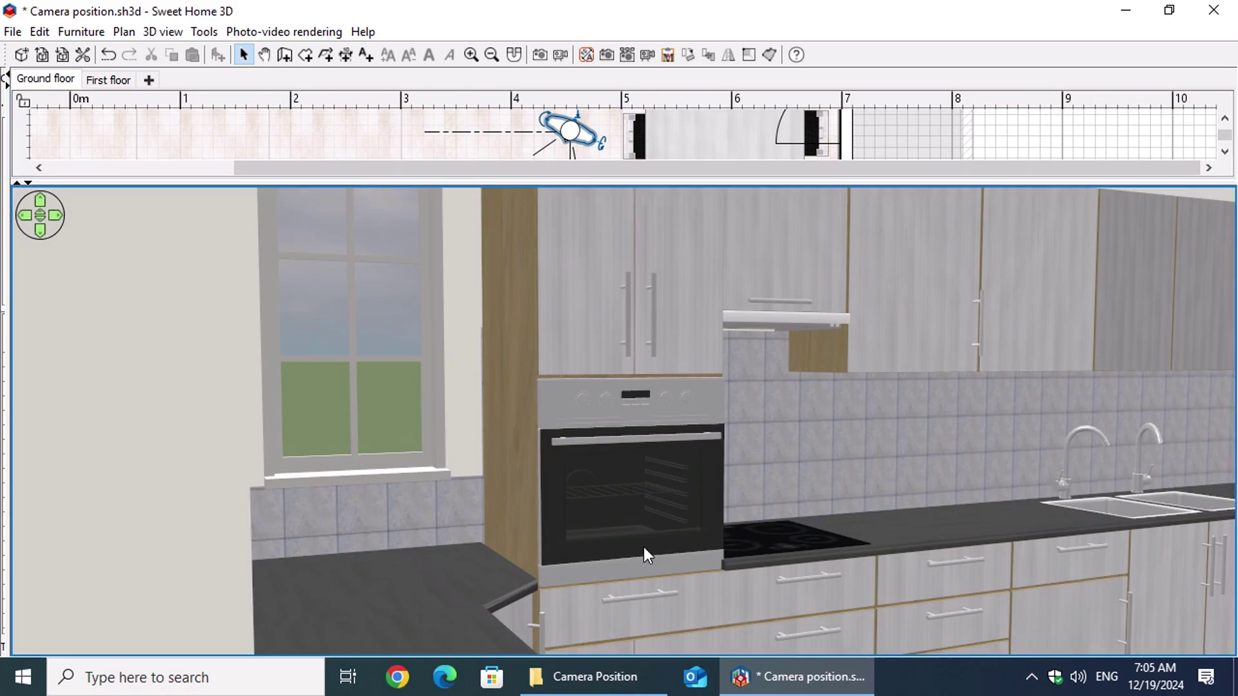
# Step: Set the virtual visitor's body angle to 45° in Modify virtual visitor
pyautogui.doubleClick(570, 131)
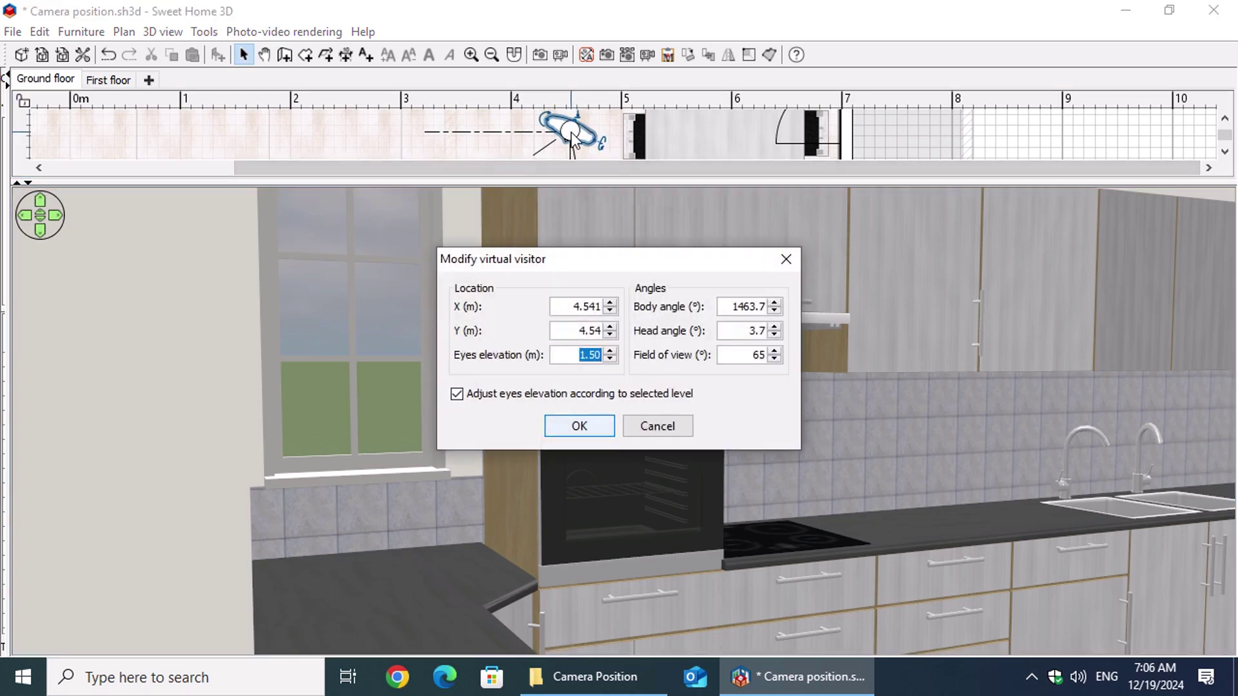
pyautogui.moveTo(731, 306); pyautogui.dragTo(766, 306)
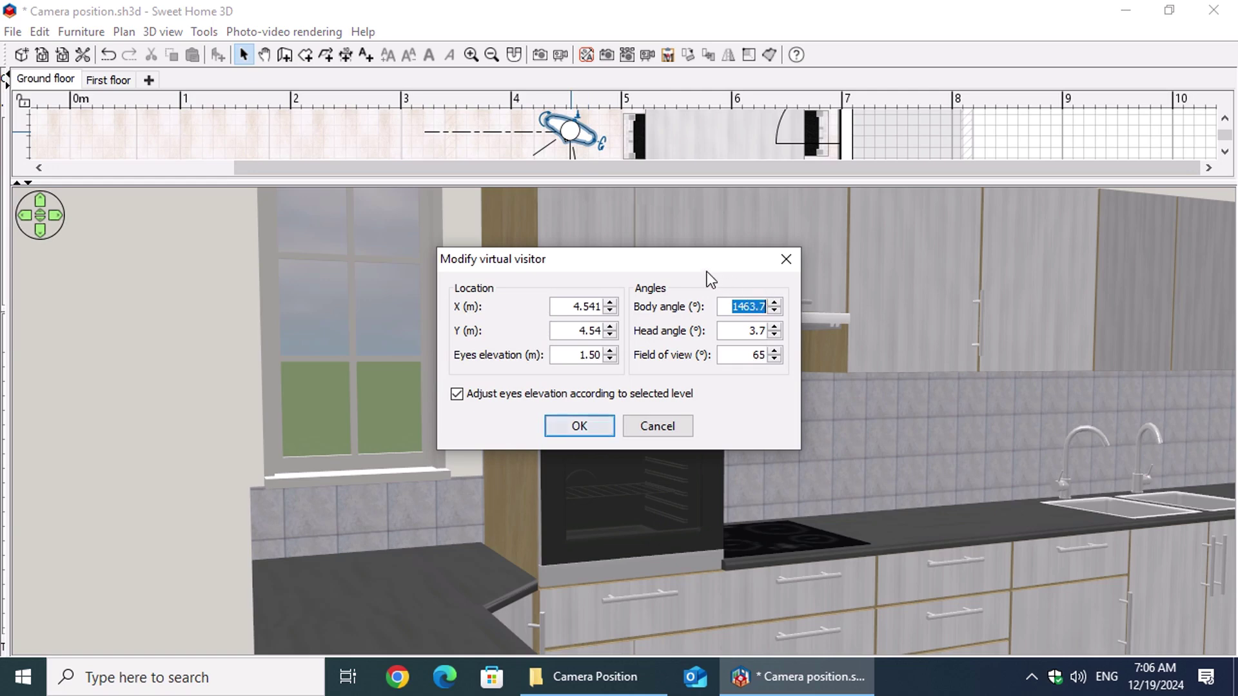
pyautogui.write('4')
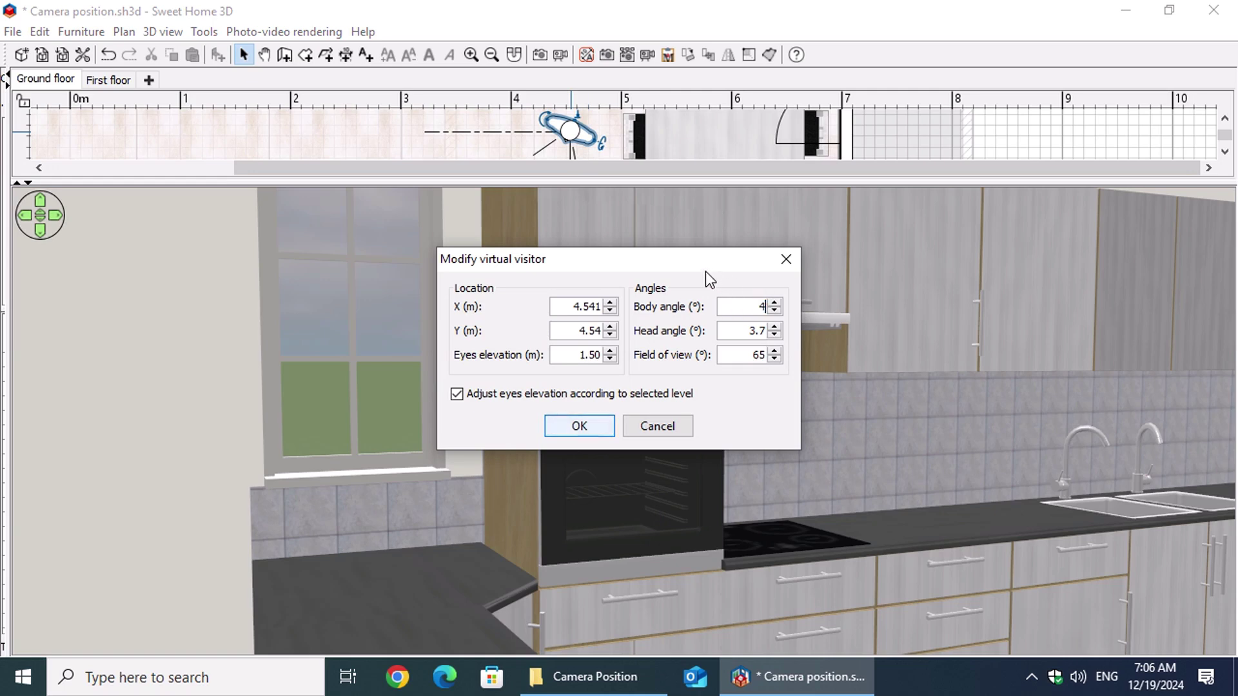
pyautogui.write('5')
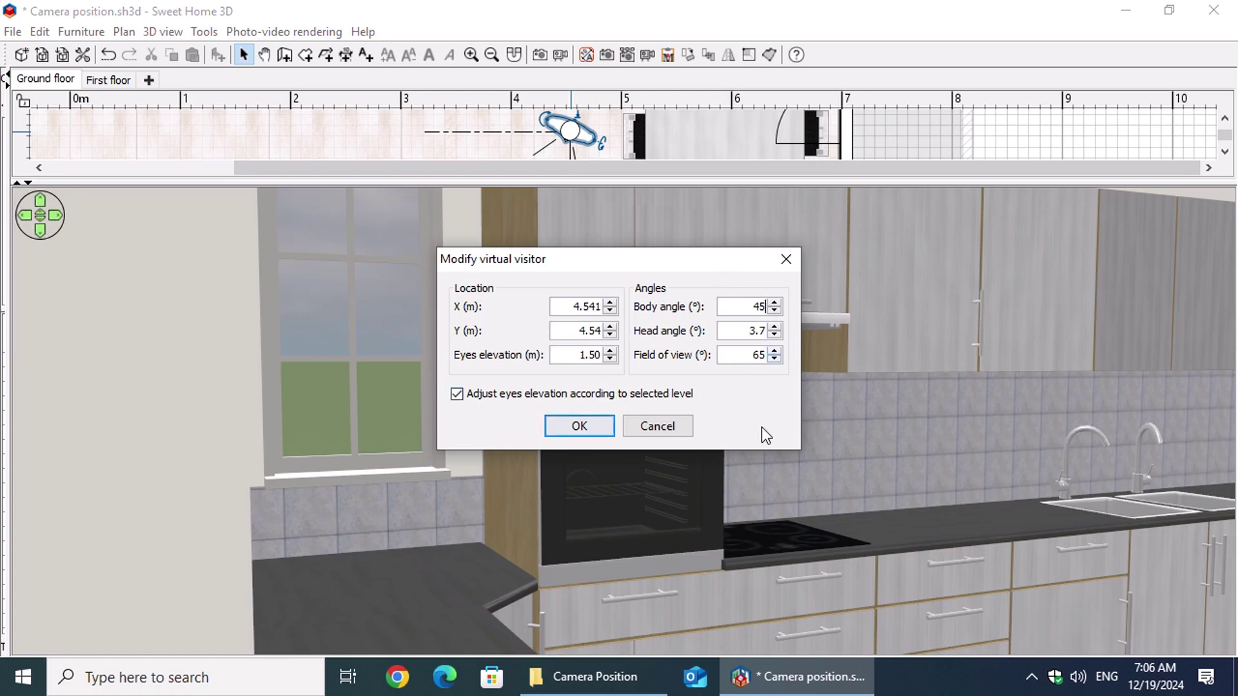
pyautogui.click(579, 426)
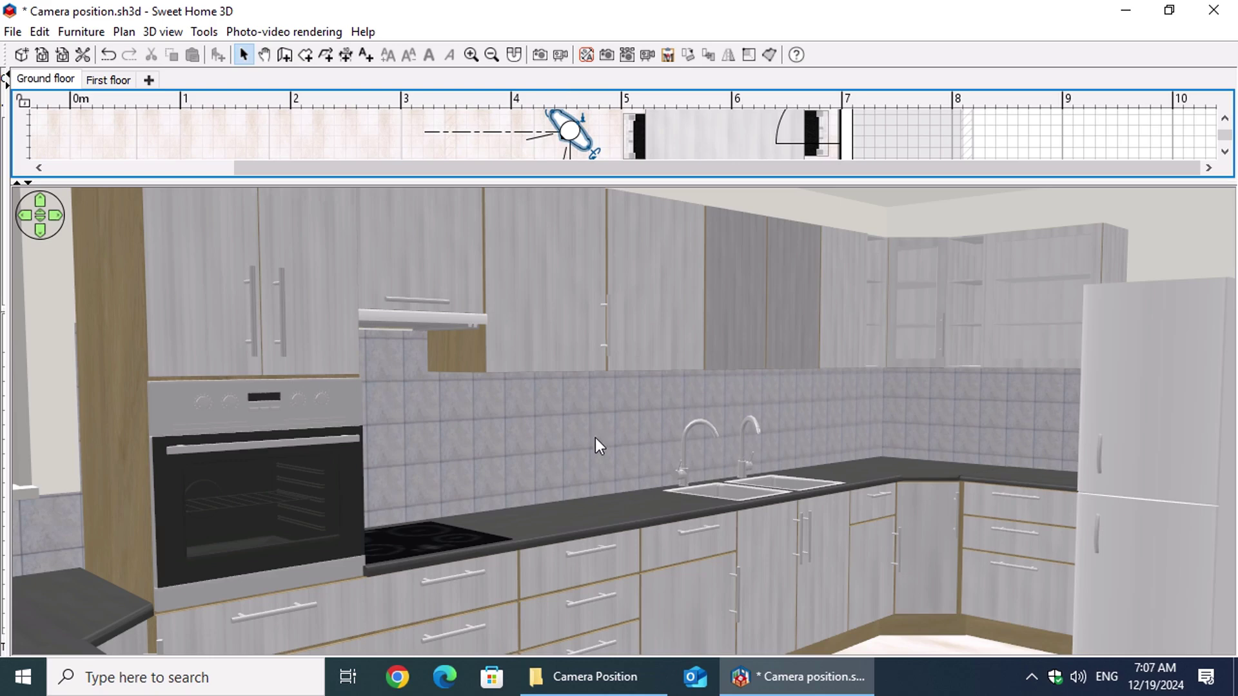
# Step: Change the virtual visitor's eyes elevation from 1.50 to 1.55 m
pyautogui.moveTo(568, 131); pyautogui.dragTo(569, 131)
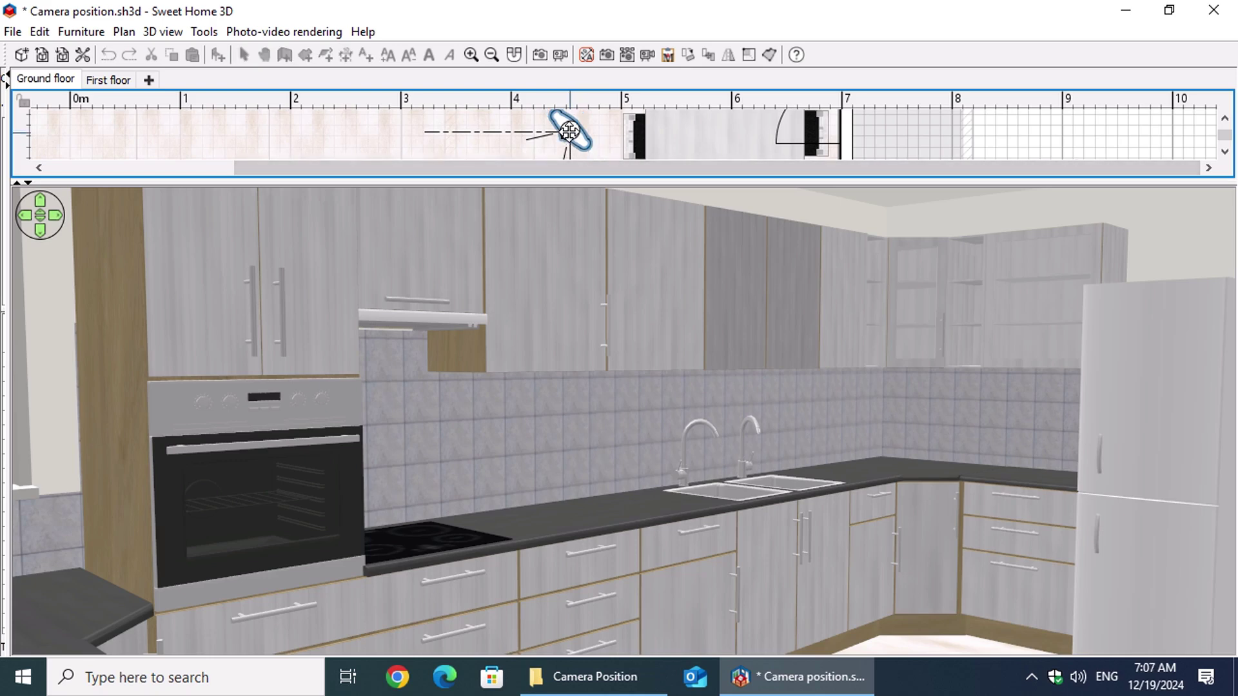
pyautogui.doubleClick(568, 131)
pyautogui.click(573, 354)
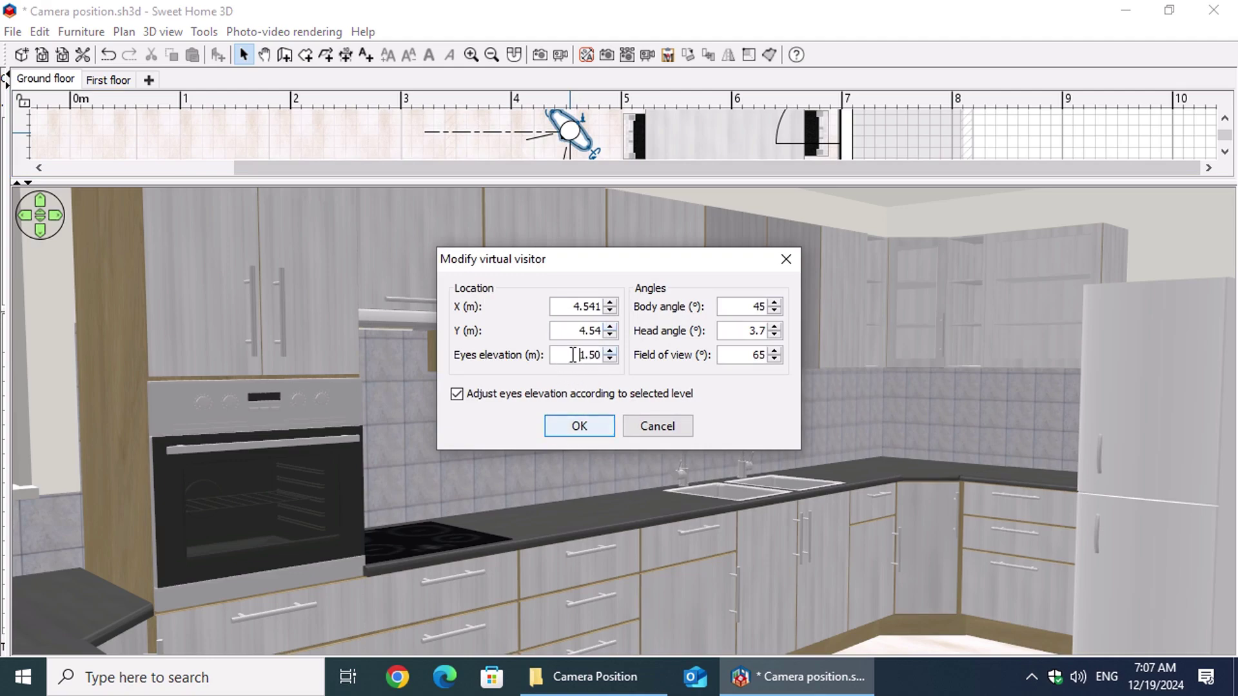
pyautogui.moveTo(572, 354); pyautogui.dragTo(625, 356)
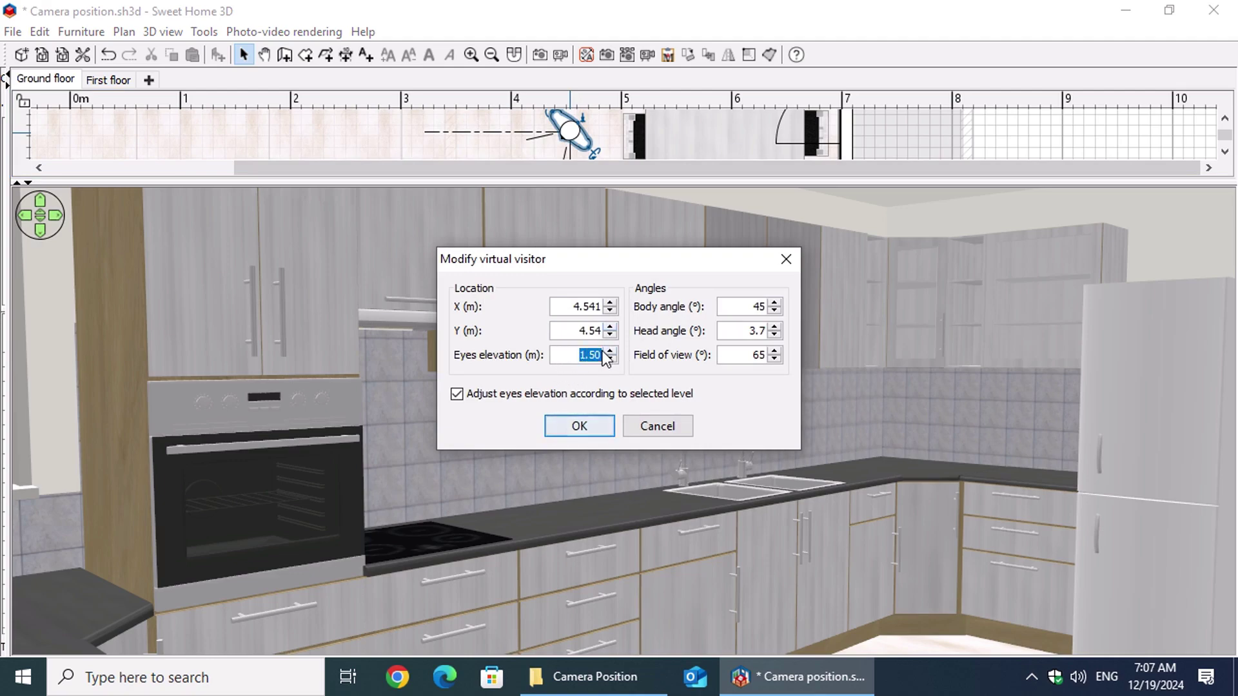
pyautogui.press('BackSpace')
pyautogui.write('1.55')
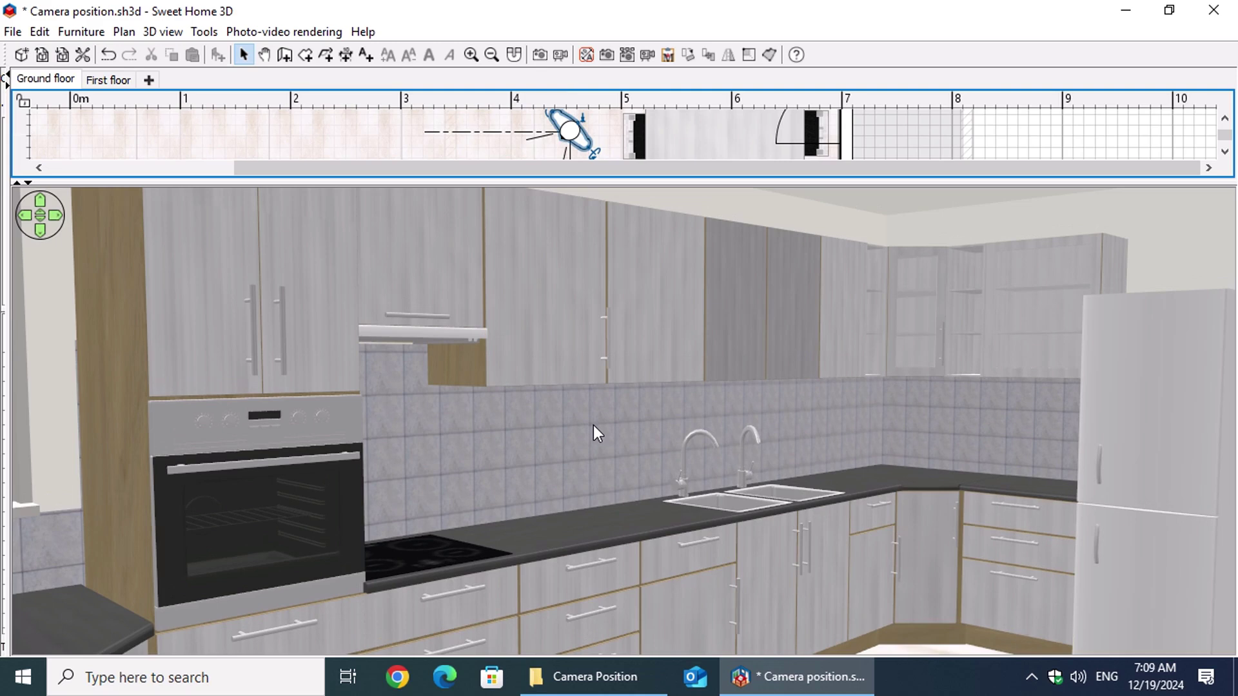
# Step: Change the visitor's head angle from 3.7 to 5°
pyautogui.doubleClick(577, 135)
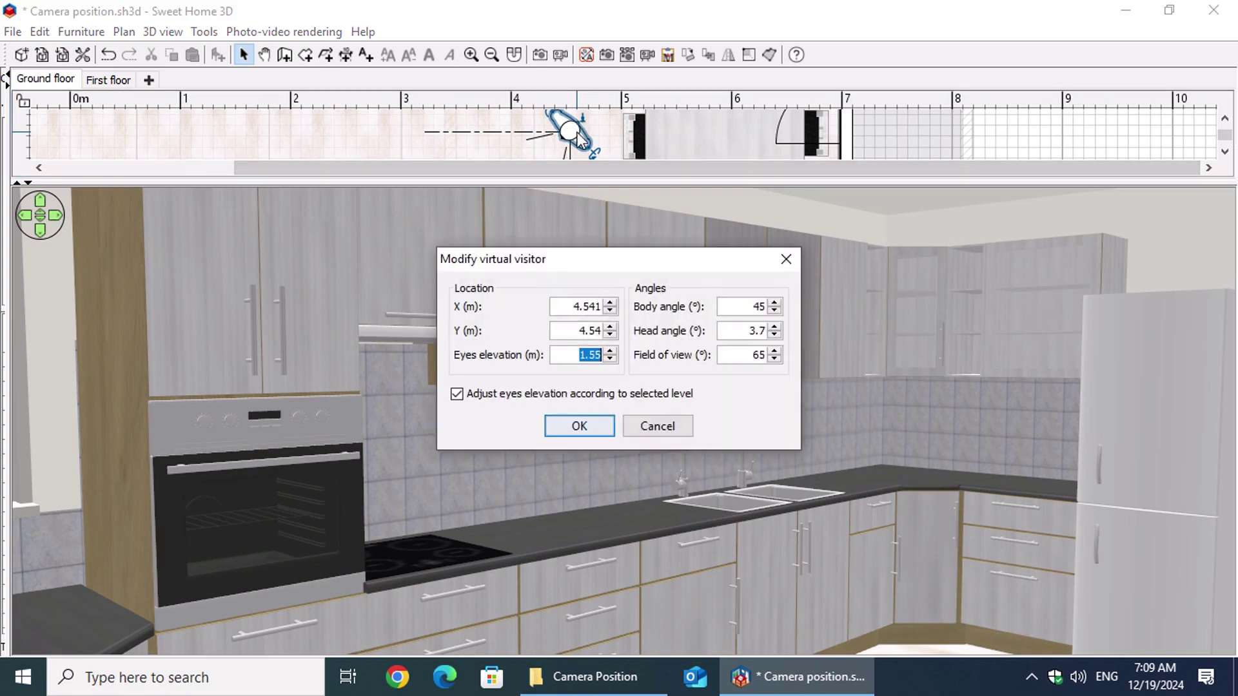
pyautogui.click(761, 331)
pyautogui.write('5')
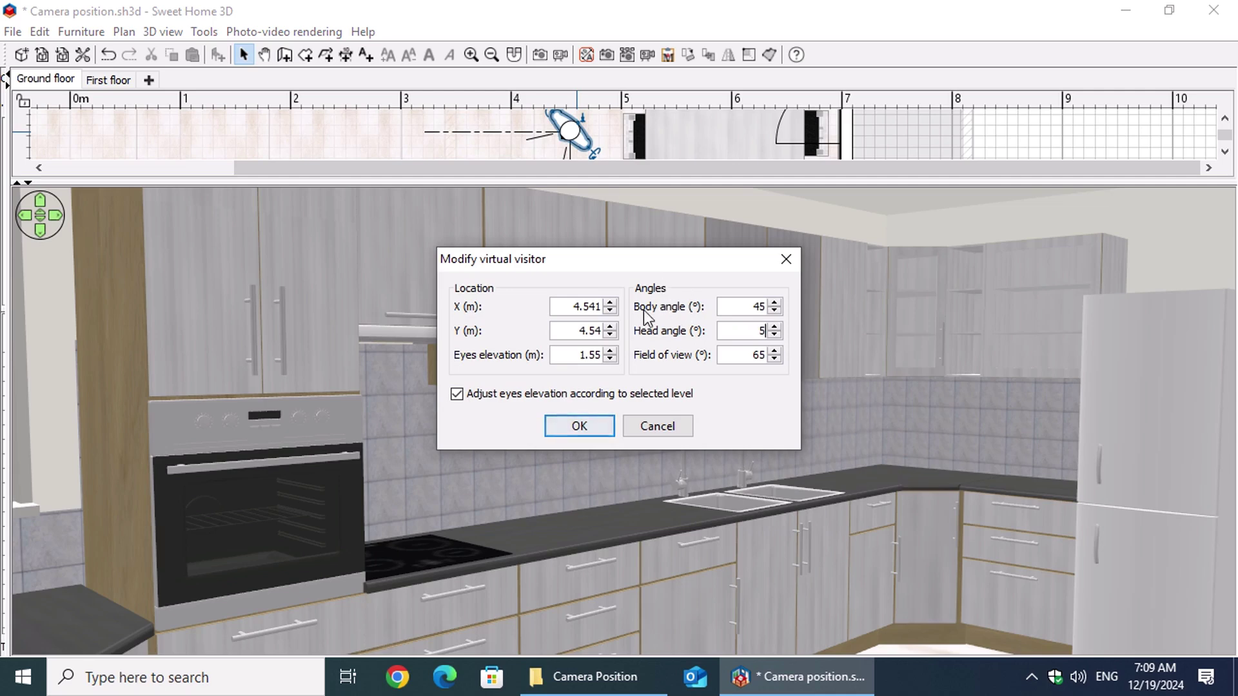
pyautogui.click(594, 430)
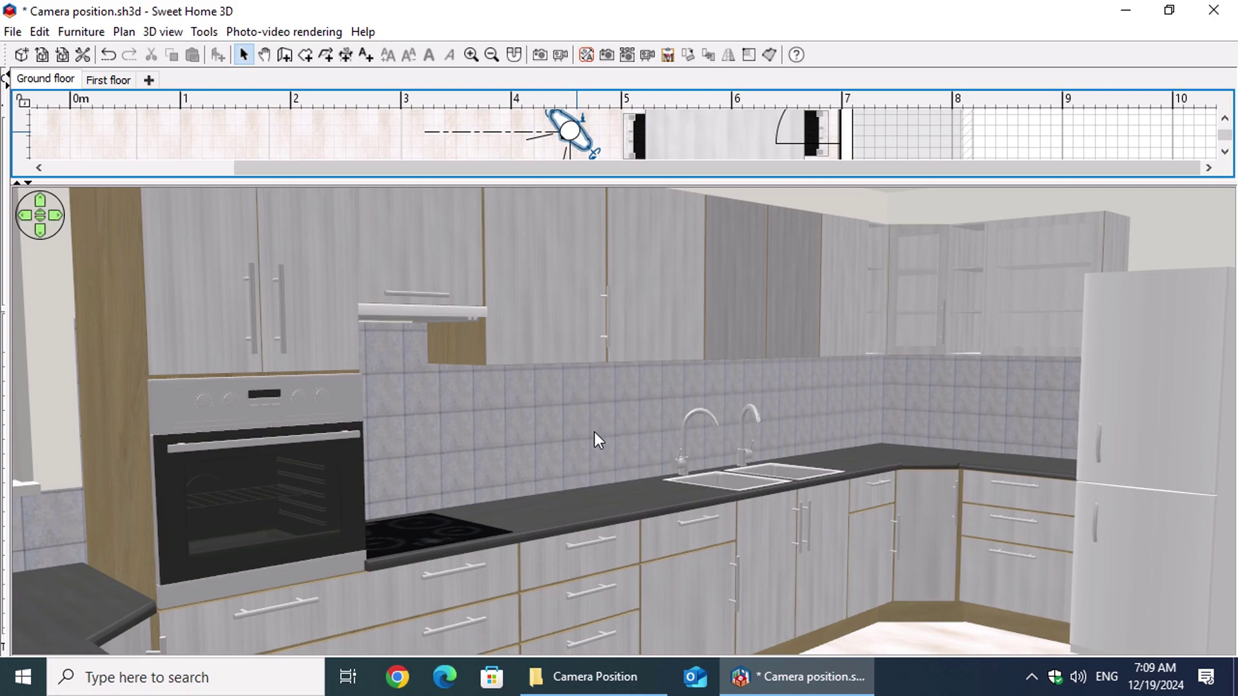
# Step: Raise the visitor's field of view from 65° to 80°, then widen it to 90°
pyautogui.doubleClick(574, 134)
pyautogui.click(754, 355)
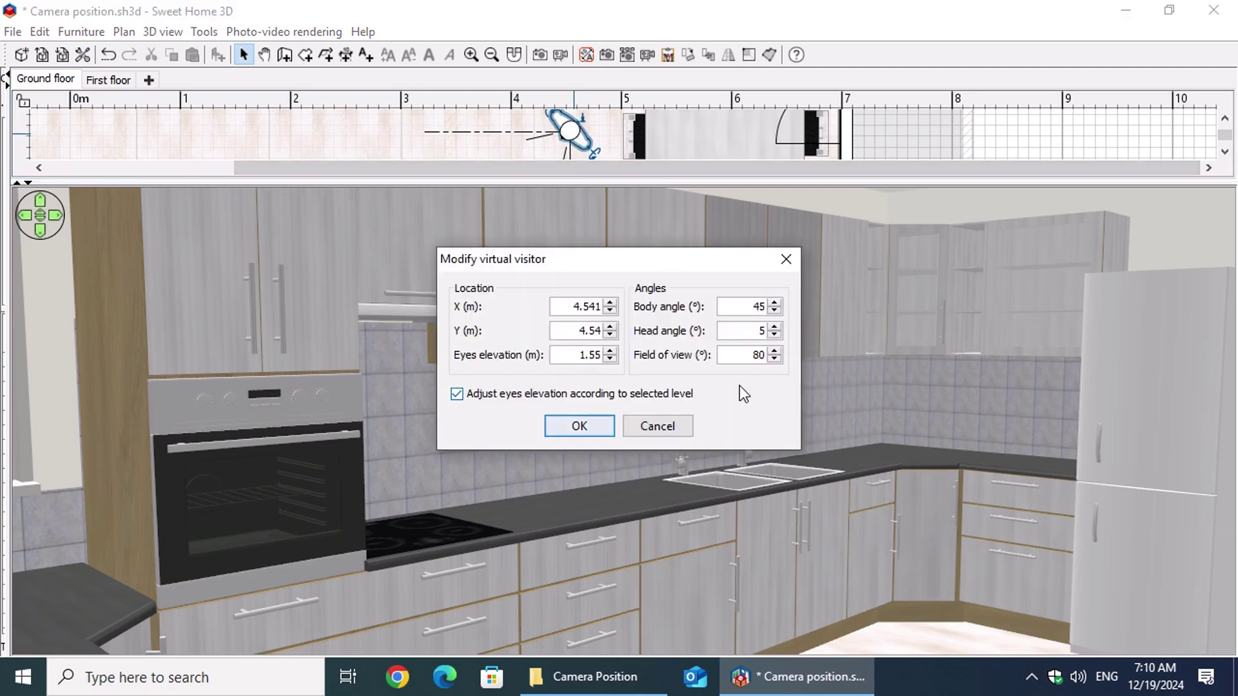
pyautogui.write('80')
pyautogui.click(579, 427)
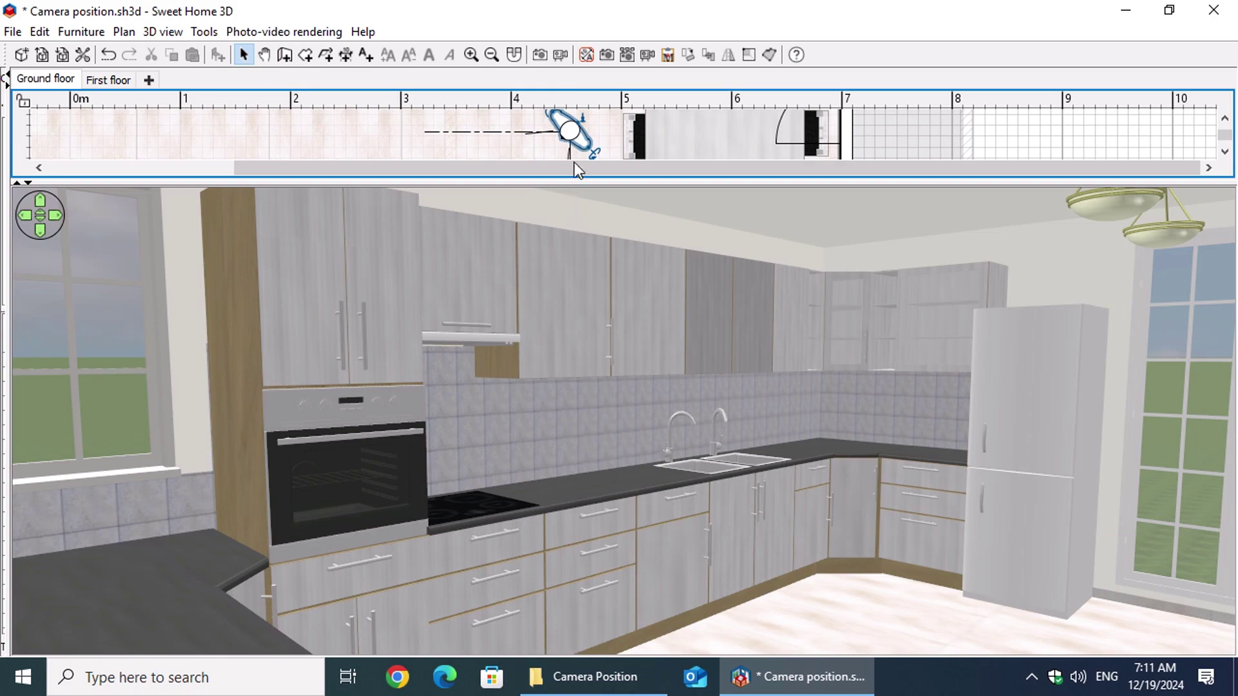
pyautogui.doubleClick(568, 132)
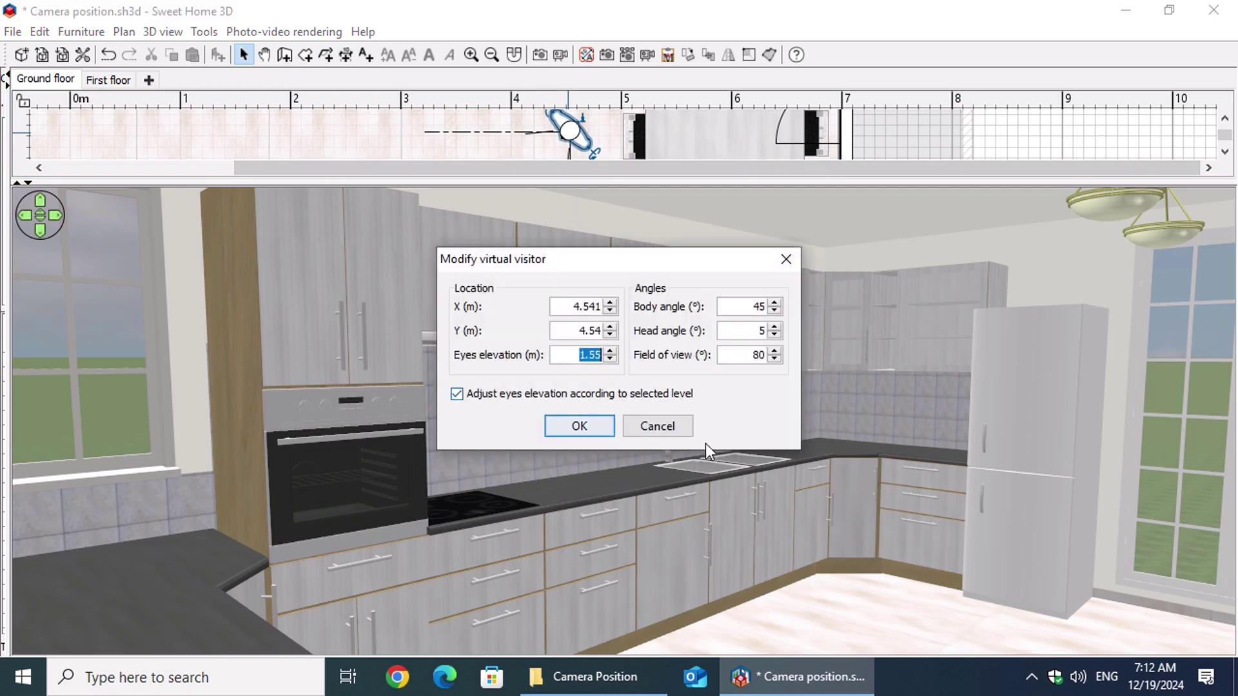
pyautogui.doubleClick(754, 356)
pyautogui.write('90')
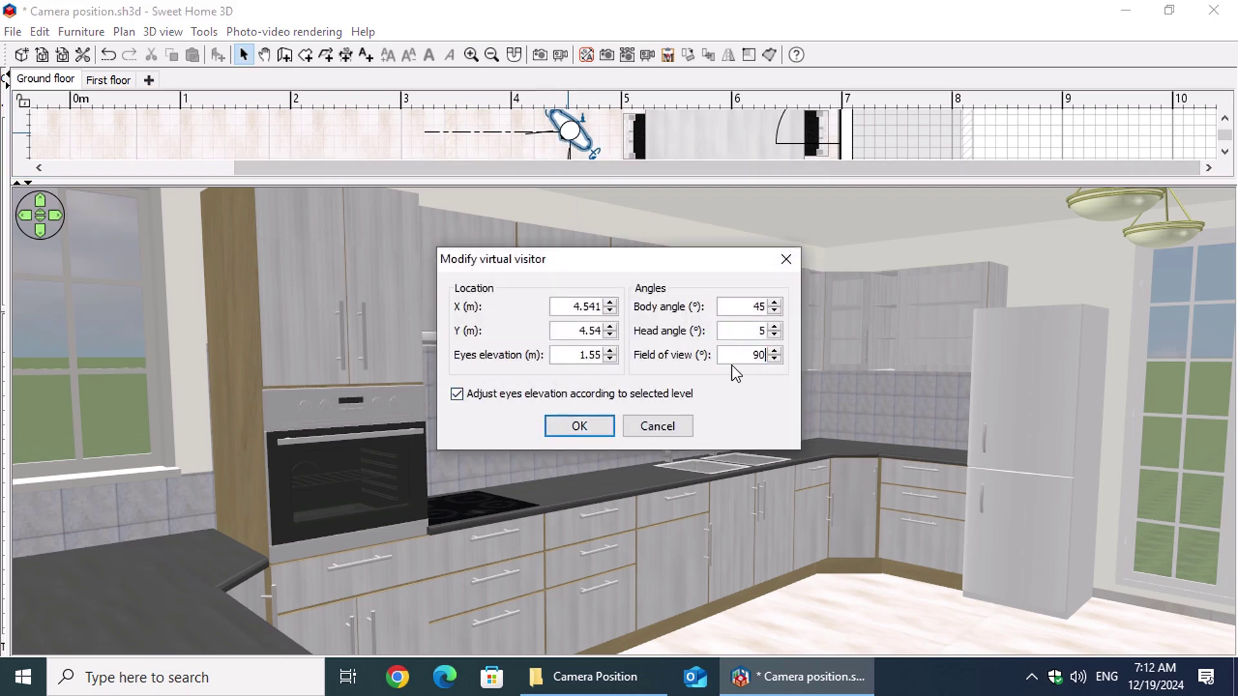
pyautogui.click(584, 429)
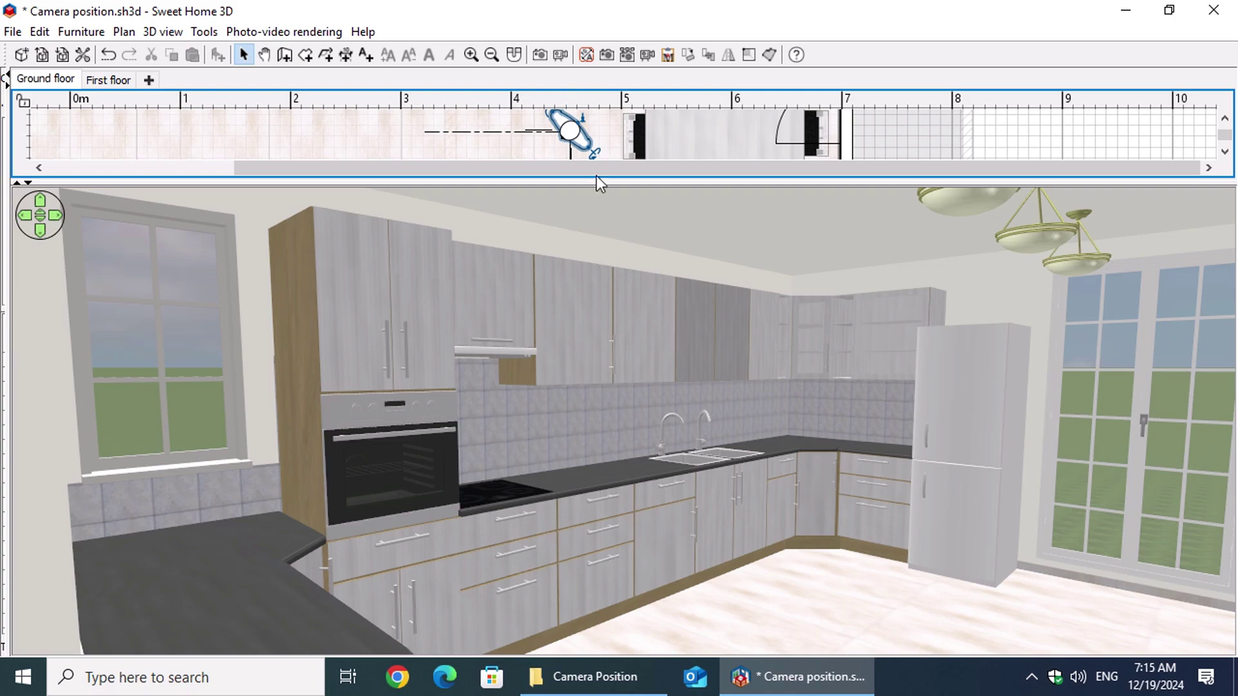
# Step: Render a 400-wide, 16:9, Fast-quality test photo of the kitchen and close the window
pyautogui.click(541, 55)
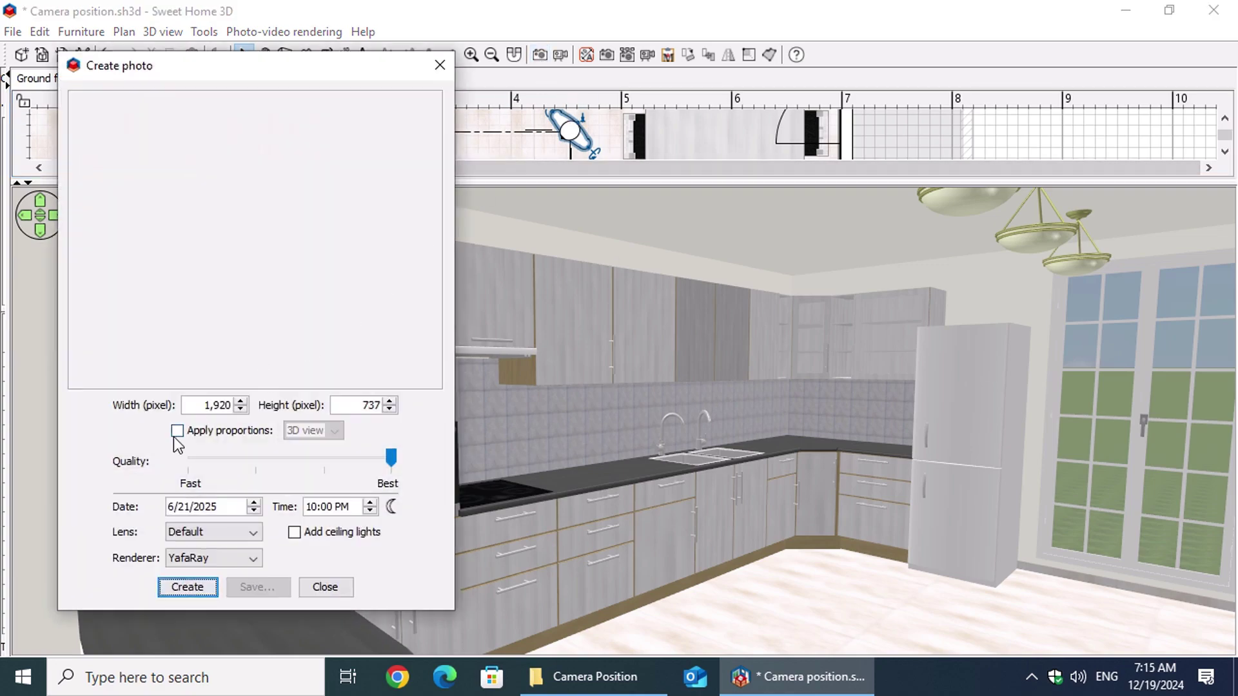
pyautogui.click(174, 435)
pyautogui.click(334, 433)
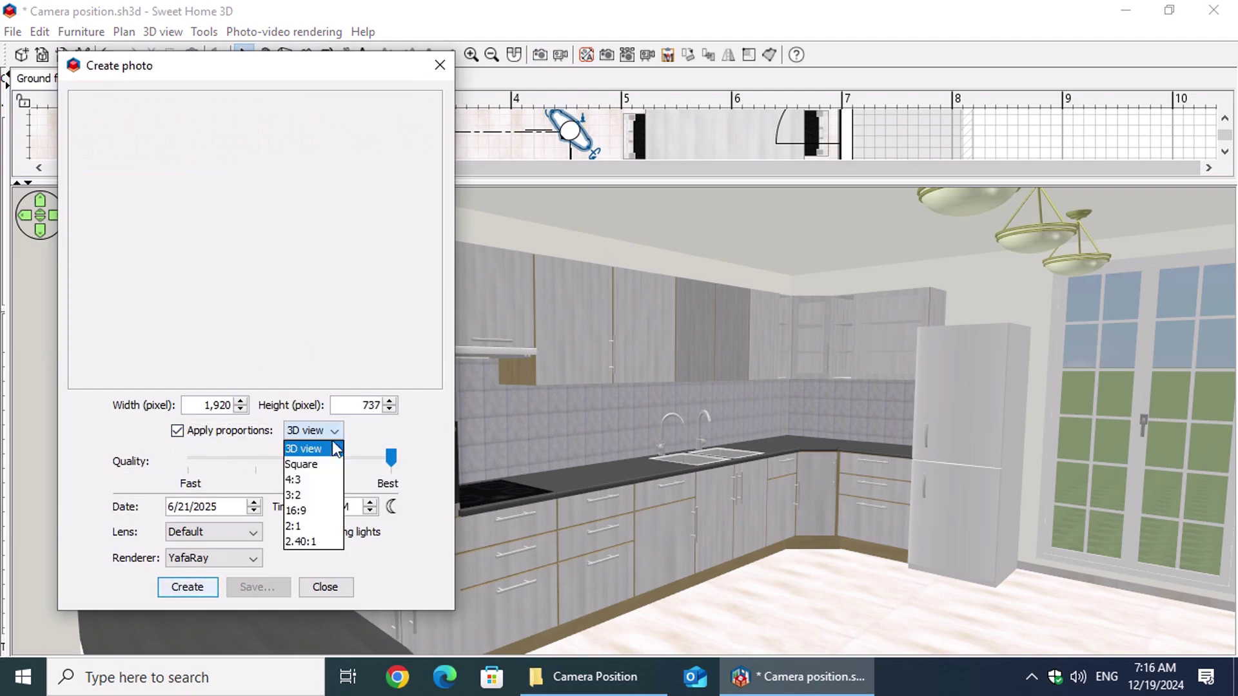
pyautogui.click(303, 510)
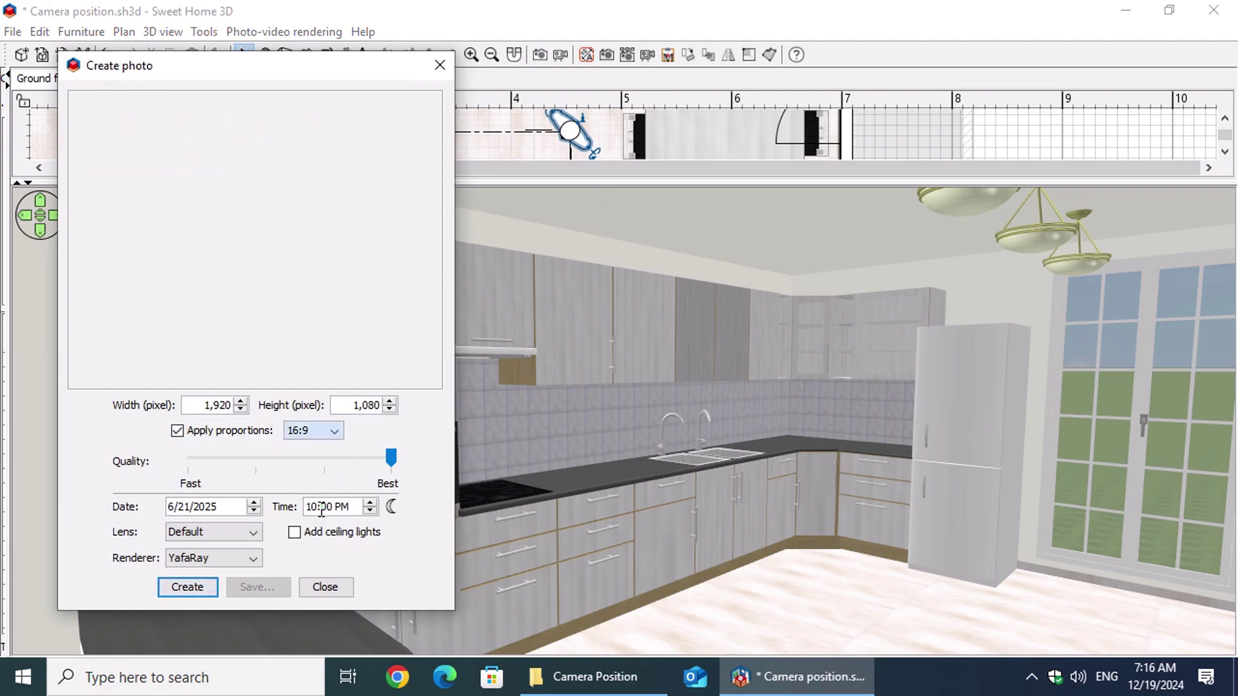
pyautogui.doubleClick(203, 405)
pyautogui.write('400')
pyautogui.moveTo(390, 458); pyautogui.dragTo(175, 463)
pyautogui.click(181, 533)
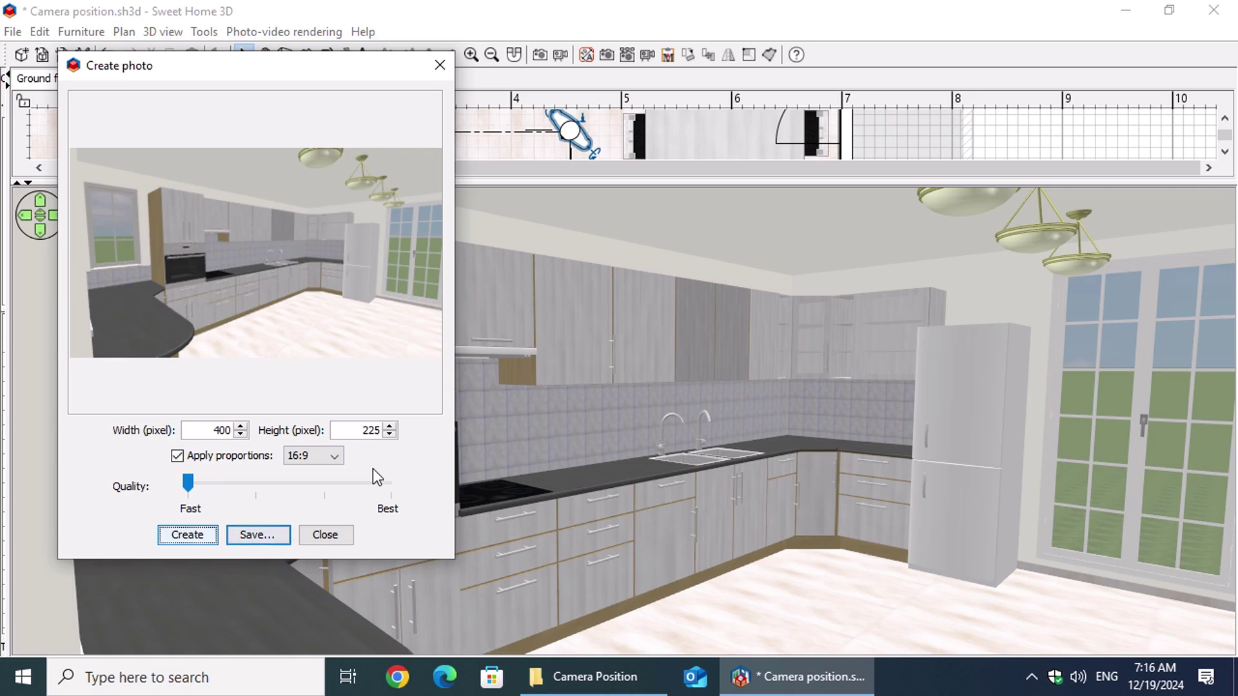
pyautogui.click(338, 543)
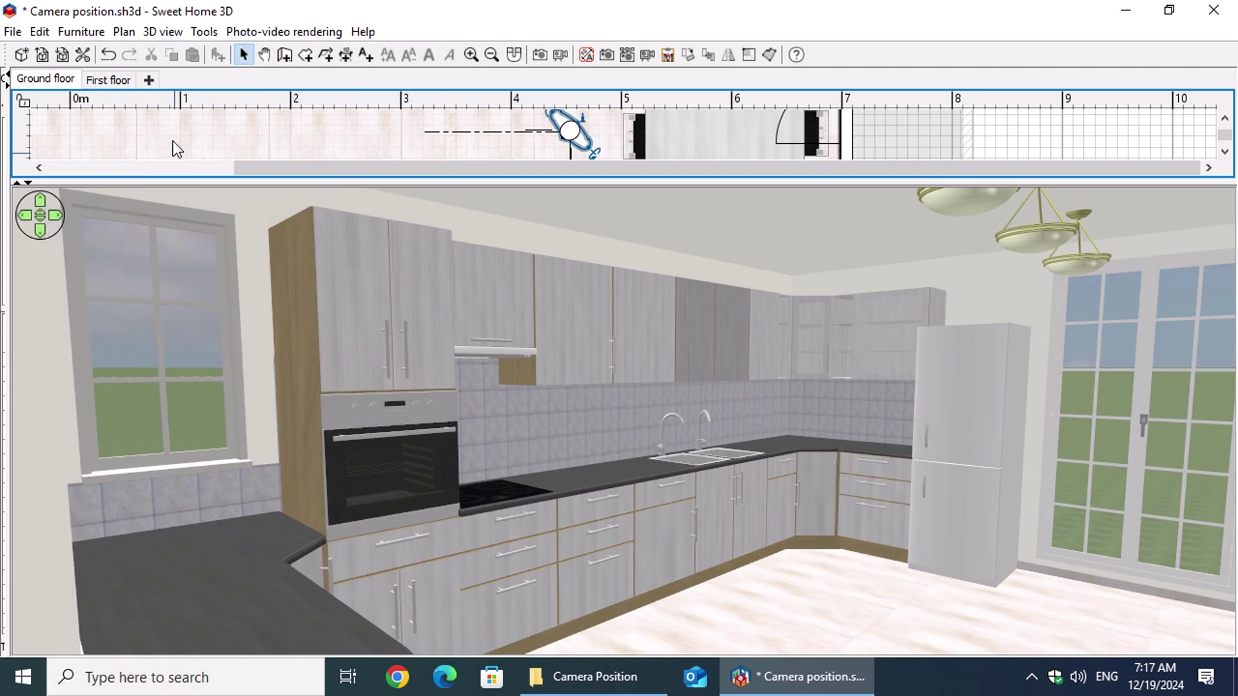
# Step: Store the current camera position from the 3D view menu as point of view 'Kitchen'
pyautogui.click(167, 33)
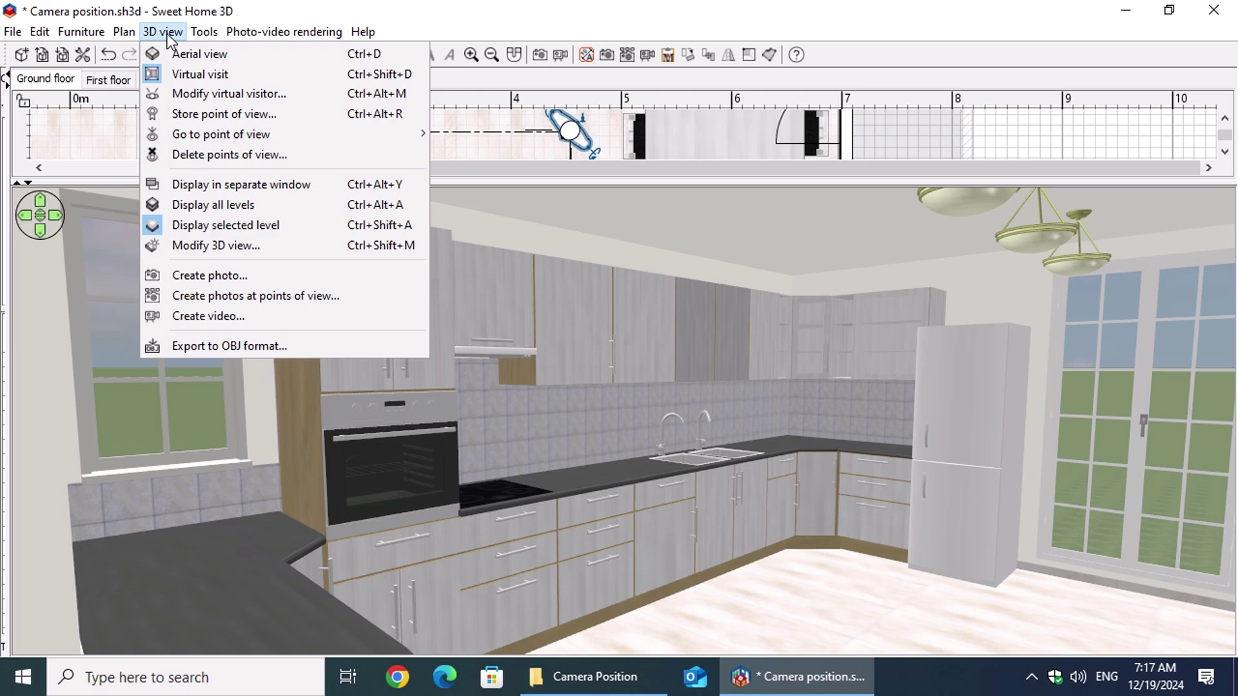
pyautogui.click(295, 118)
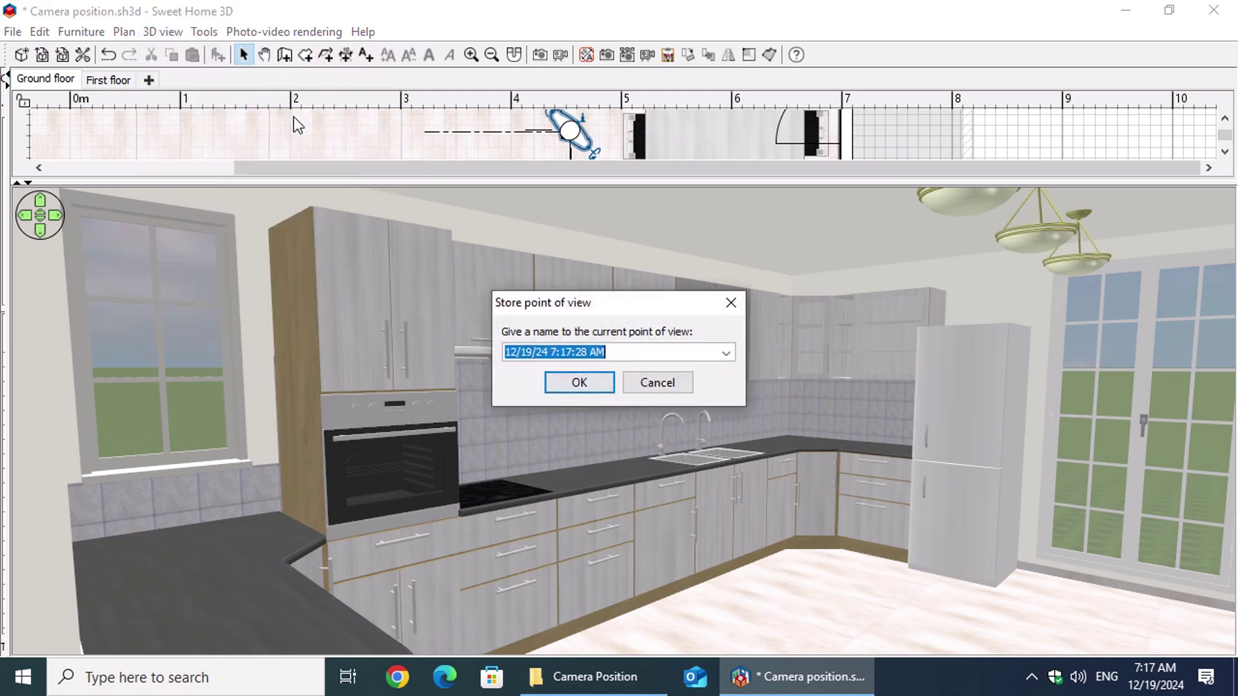
pyautogui.write('Kitchen')
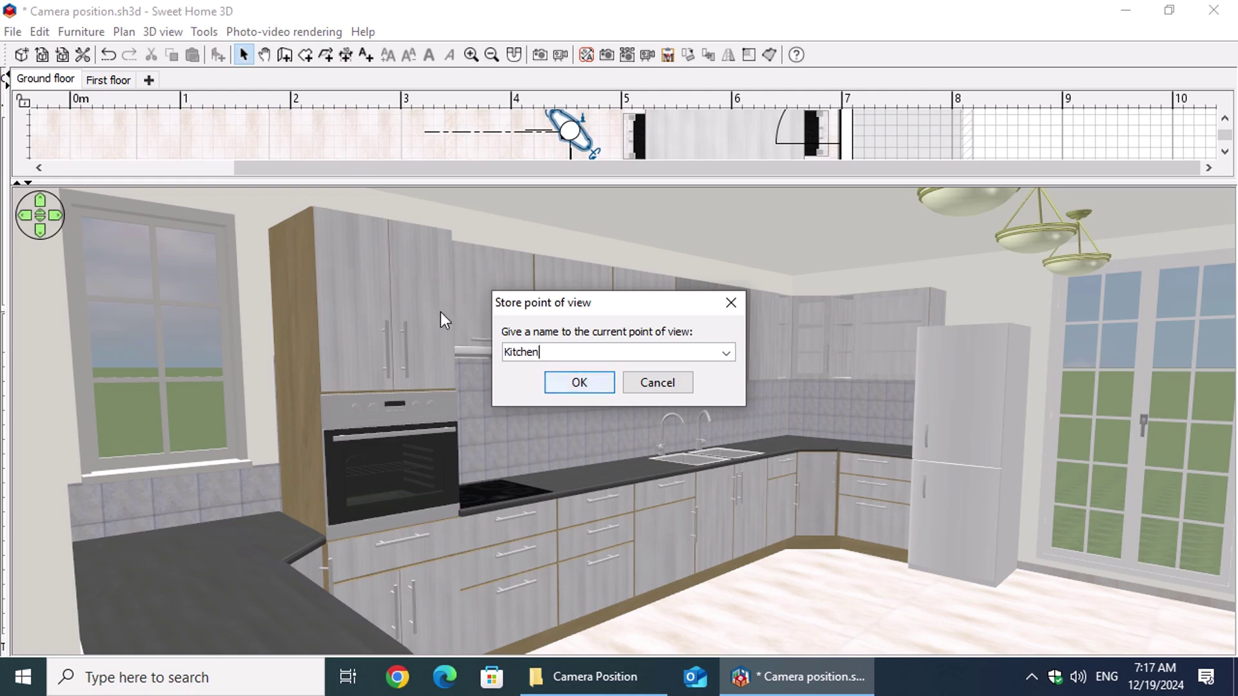
pyautogui.click(579, 383)
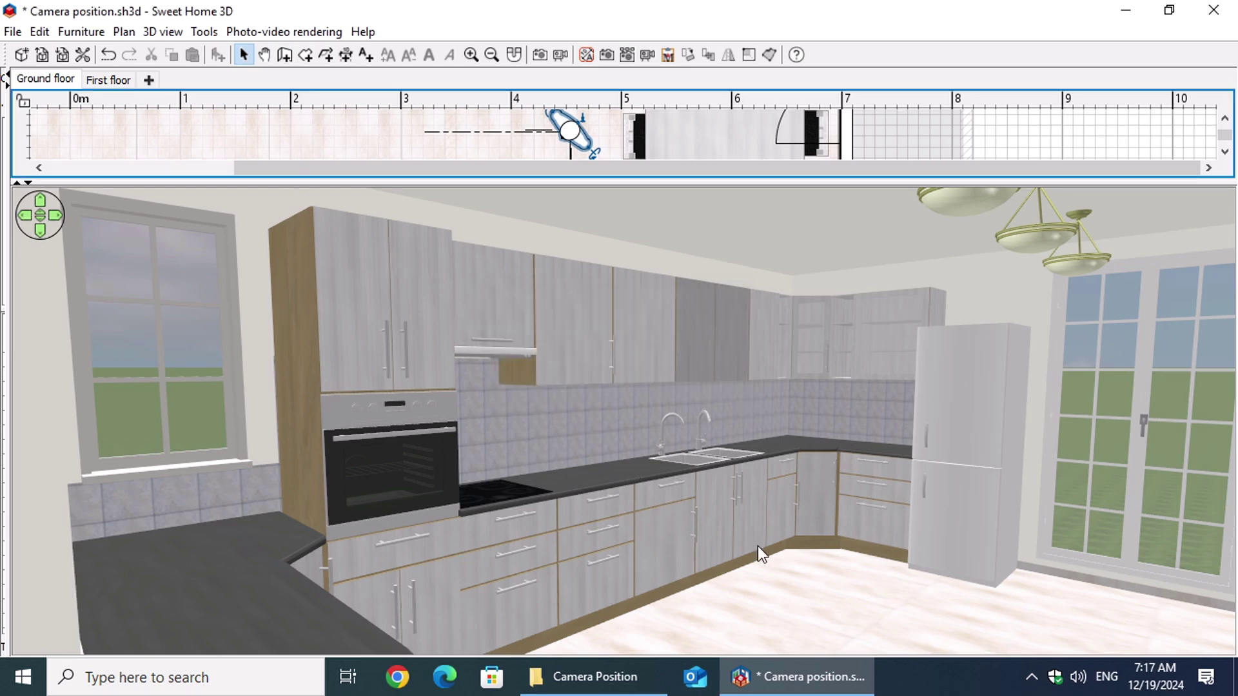
# Step: Look around the first floor, turning from the fridge and stairs toward the bathroom fixtures
pyautogui.moveTo(633, 458); pyautogui.dragTo(199, 105)
pyautogui.scroll(5, 1073, 450)
pyautogui.scroll(3, 1074, 450)
pyautogui.click(114, 80)
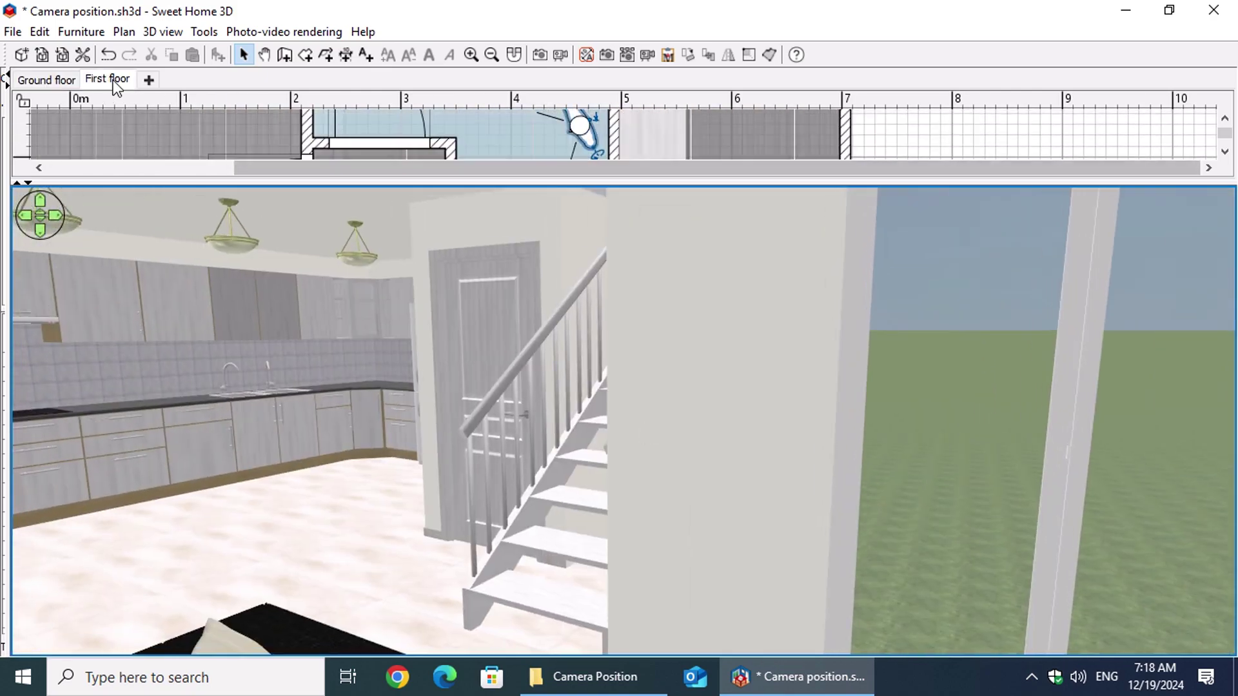
pyautogui.moveTo(794, 489); pyautogui.dragTo(233, 548)
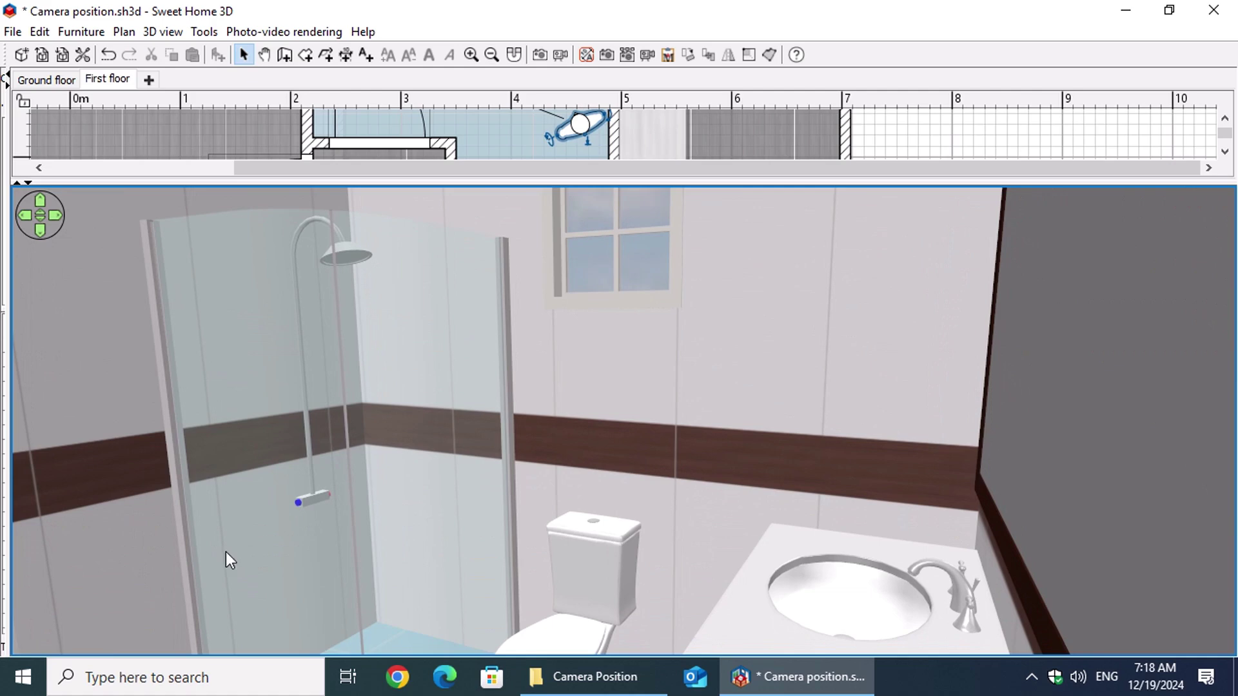
# Step: Return the 3D view to the stored Kitchen point of view
pyautogui.rightClick(624, 457)
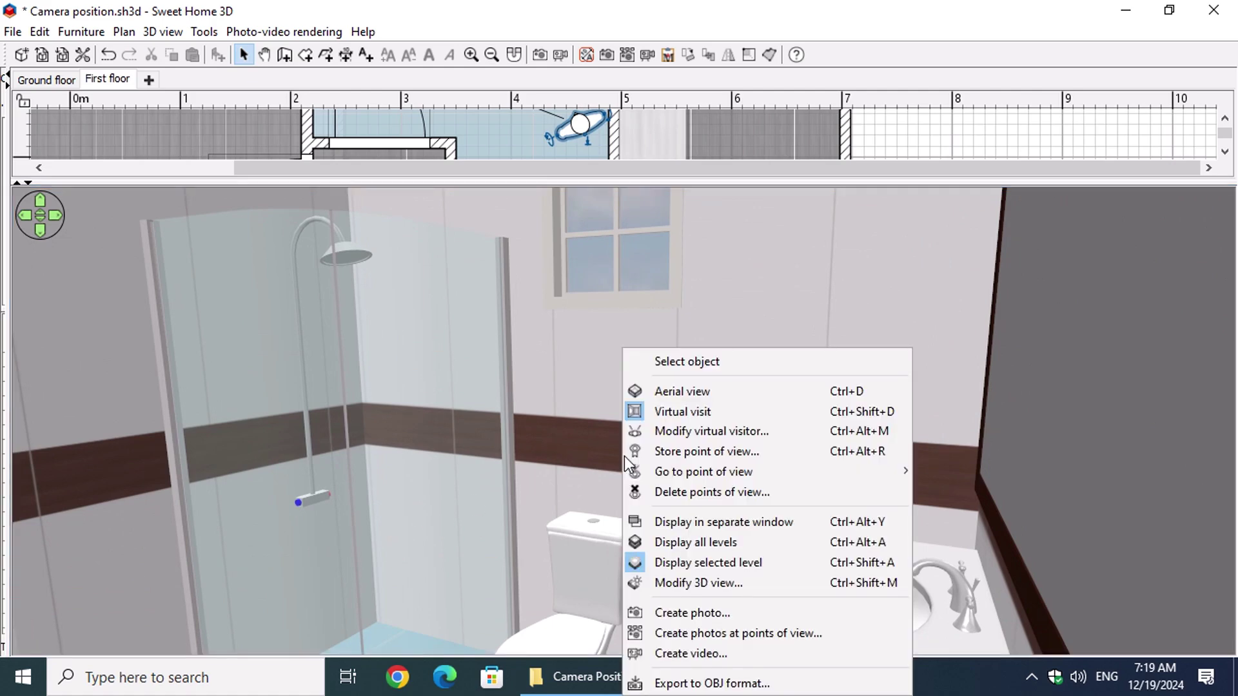
pyautogui.moveTo(664, 472)
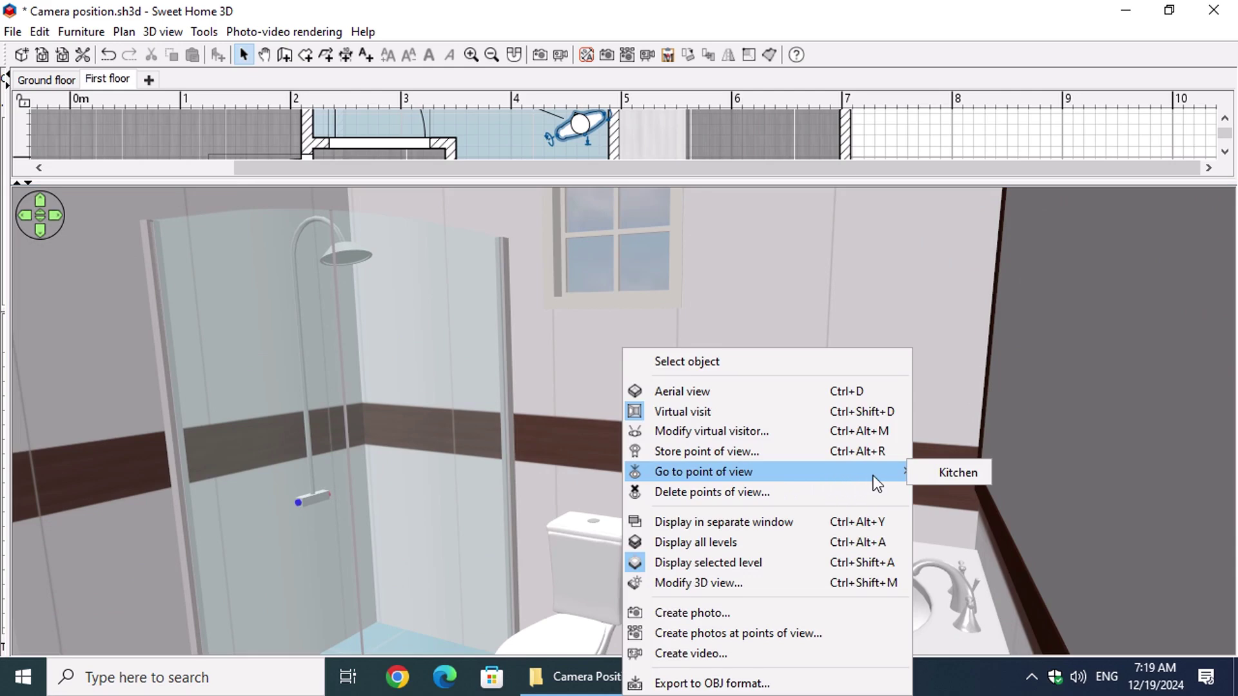
pyautogui.click(951, 476)
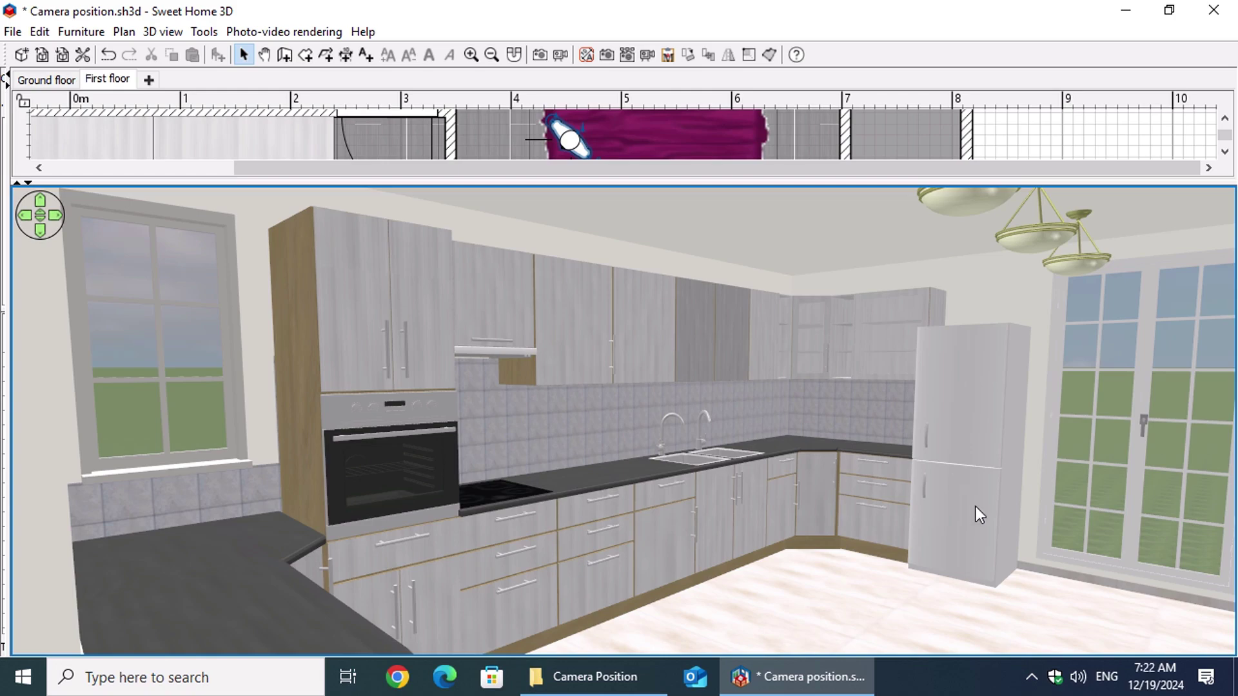
# Step: Lower the visitor's eyes to floor level and tilt up for a close view of the tiles
pyautogui.moveTo(976, 506); pyautogui.dragTo(1125, 516)
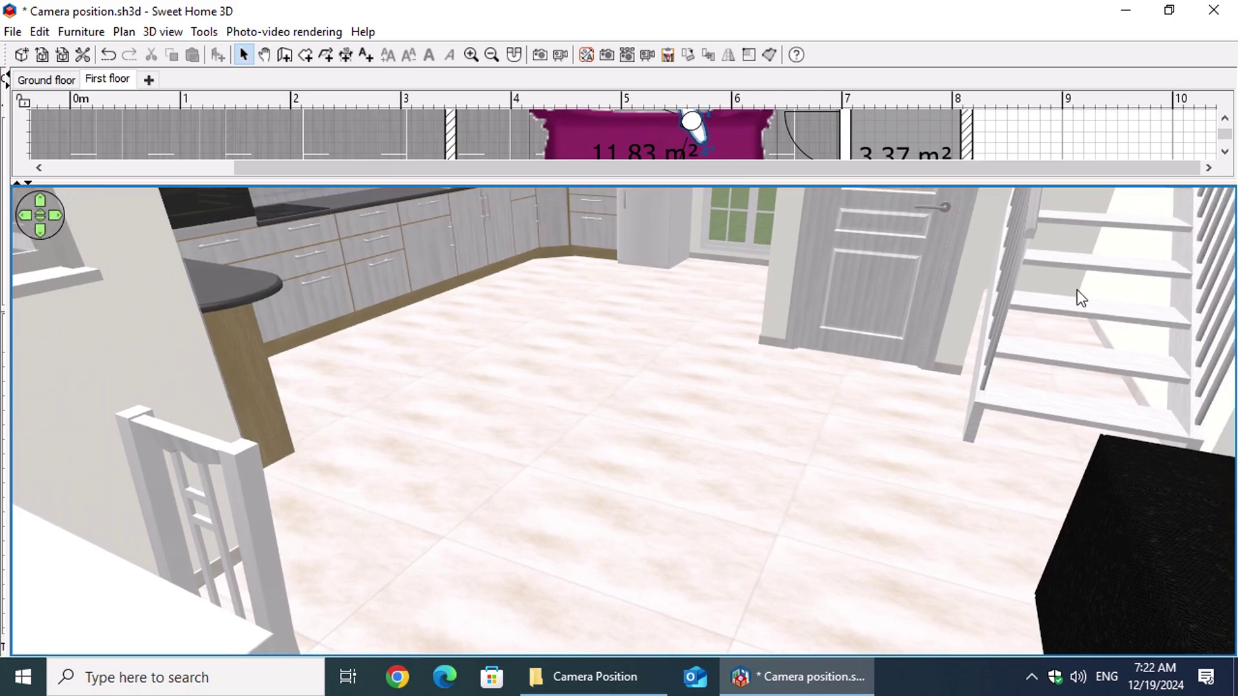
pyautogui.moveTo(1172, 183); pyautogui.dragTo(1171, 210)
pyautogui.scroll(2, 1033, 145)
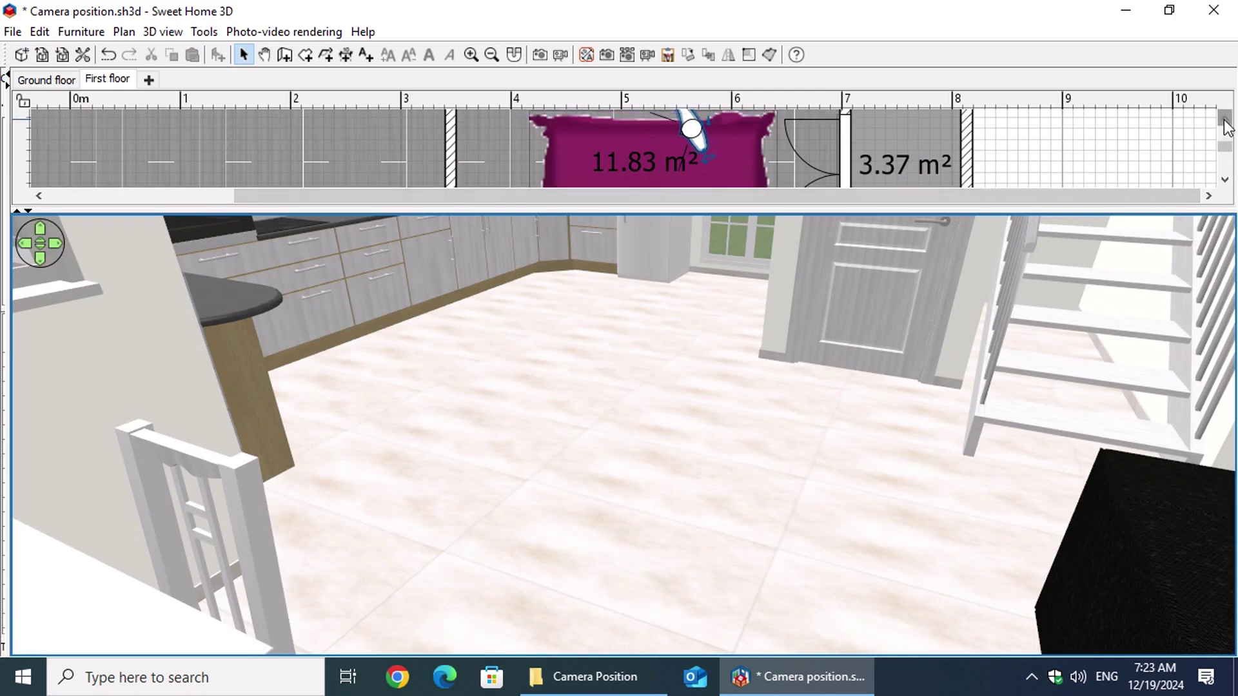
pyautogui.moveTo(691, 138); pyautogui.dragTo(707, 268)
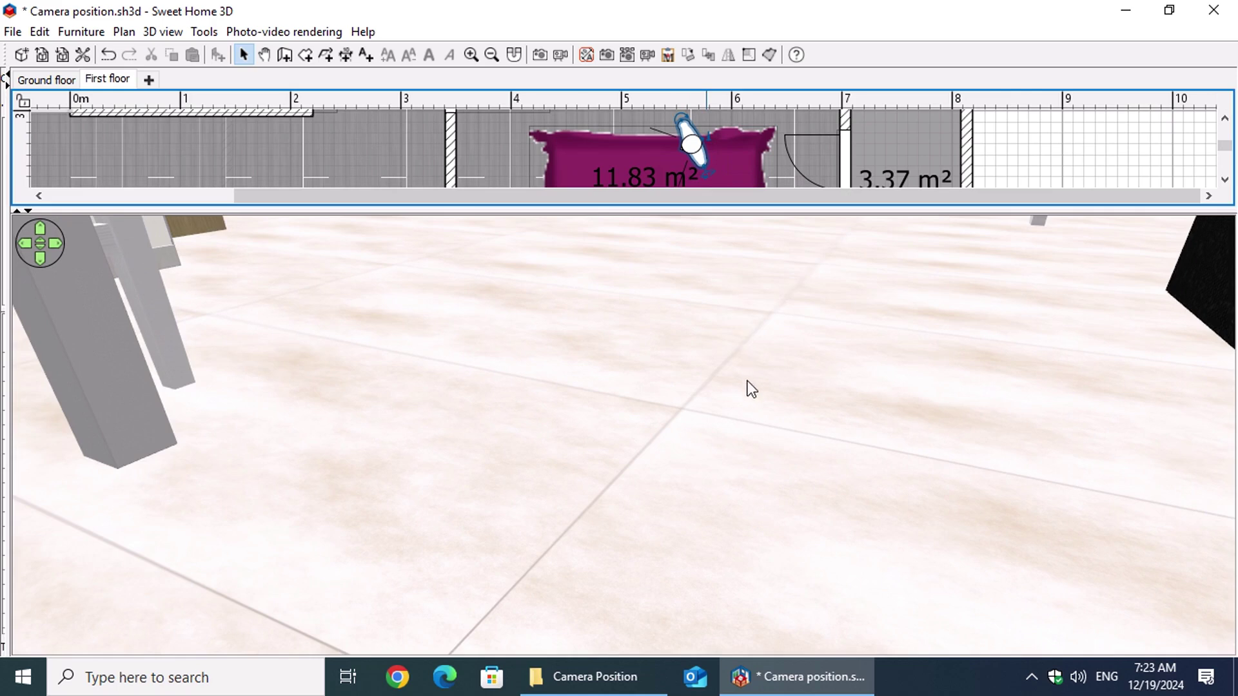
pyautogui.moveTo(746, 387); pyautogui.dragTo(756, 321)
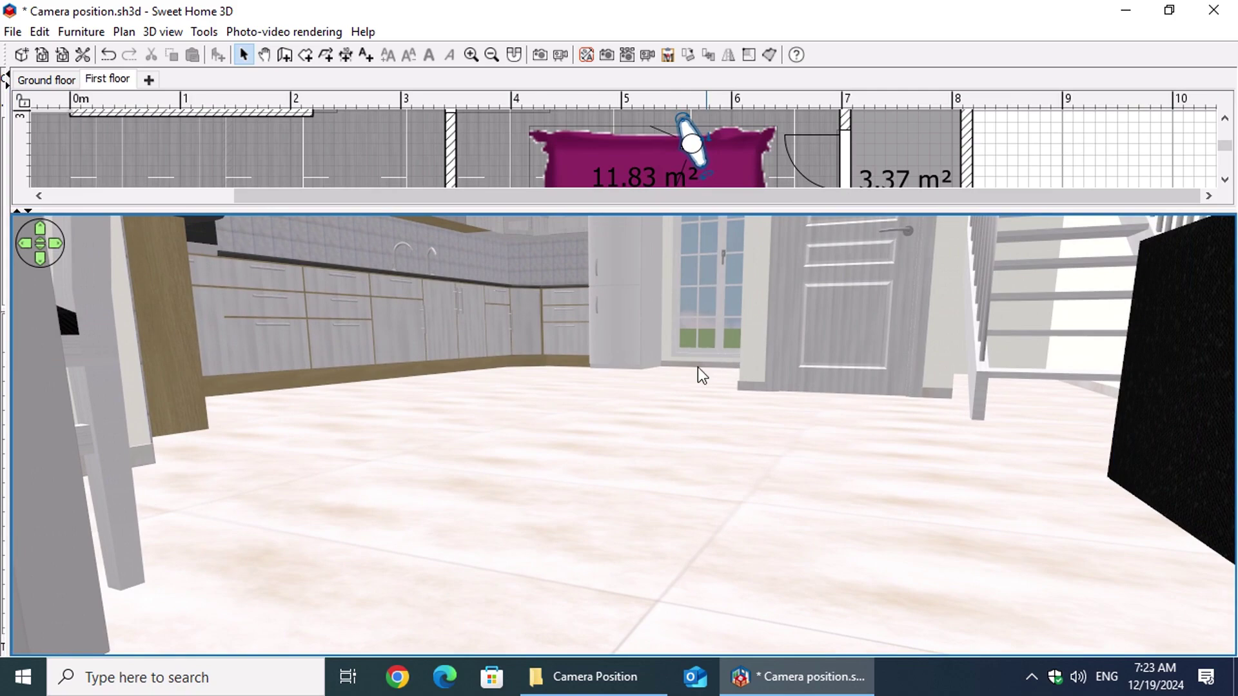
# Step: Store this low floor view as a point of view named 'Tiles'
pyautogui.click(166, 31)
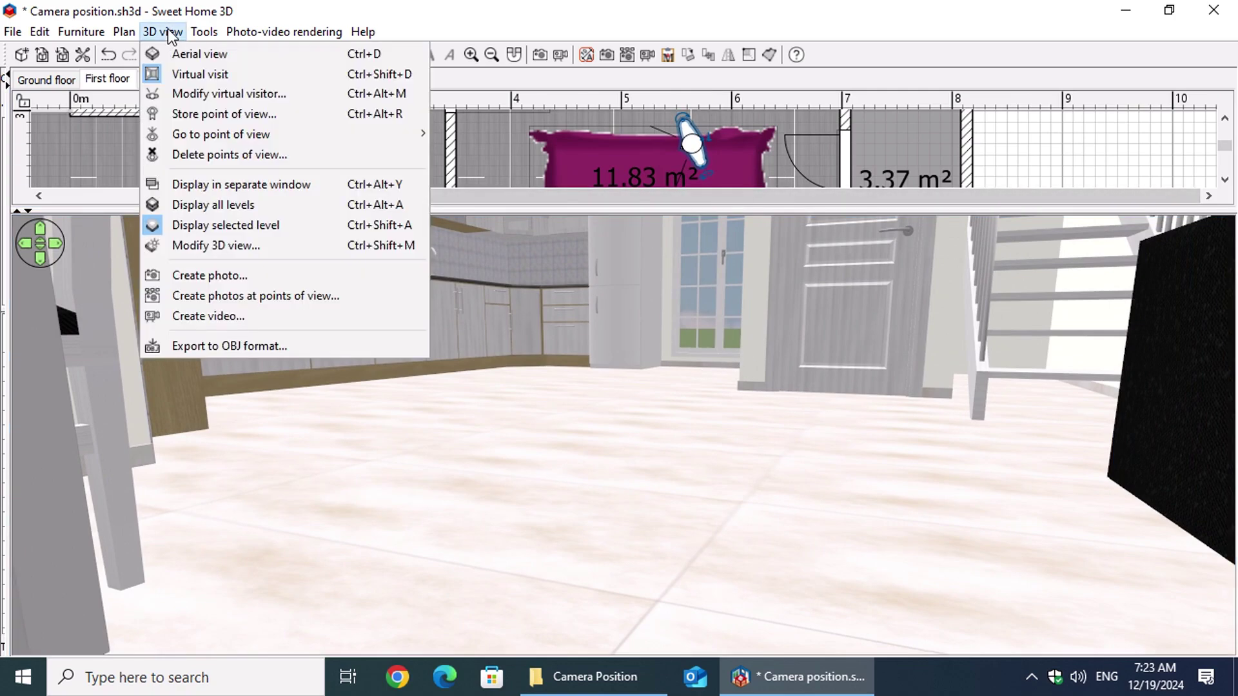
pyautogui.click(210, 113)
pyautogui.write('Test')
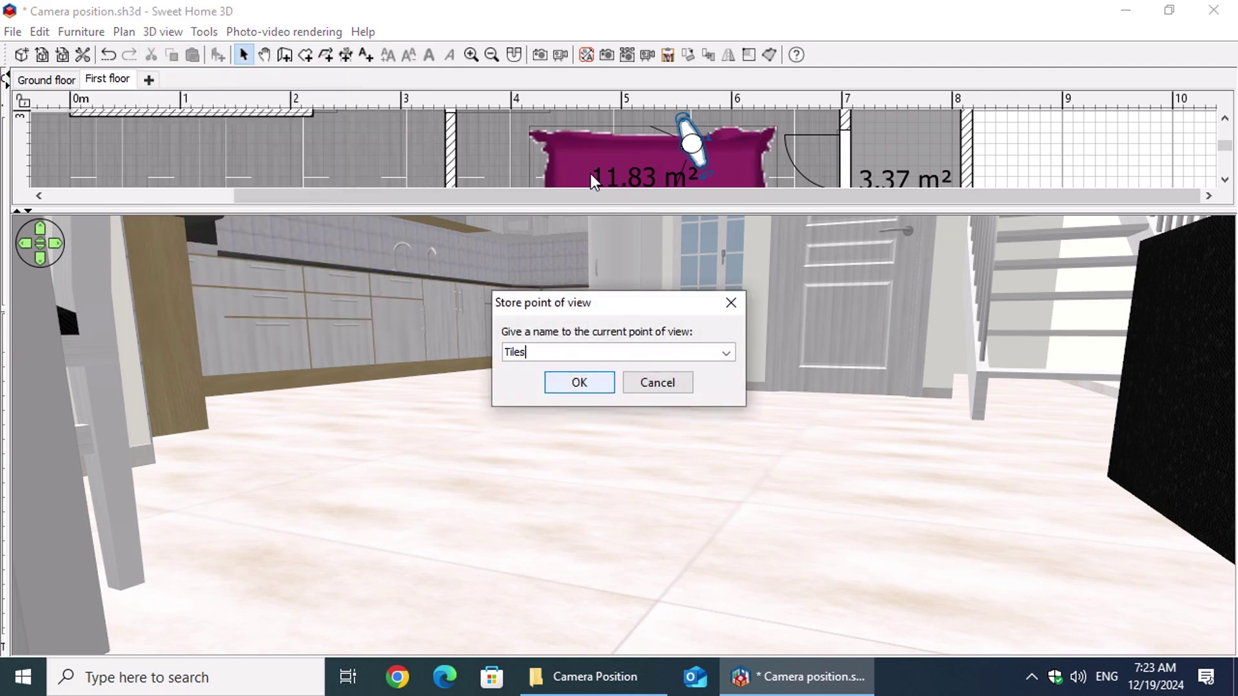
pyautogui.click(574, 384)
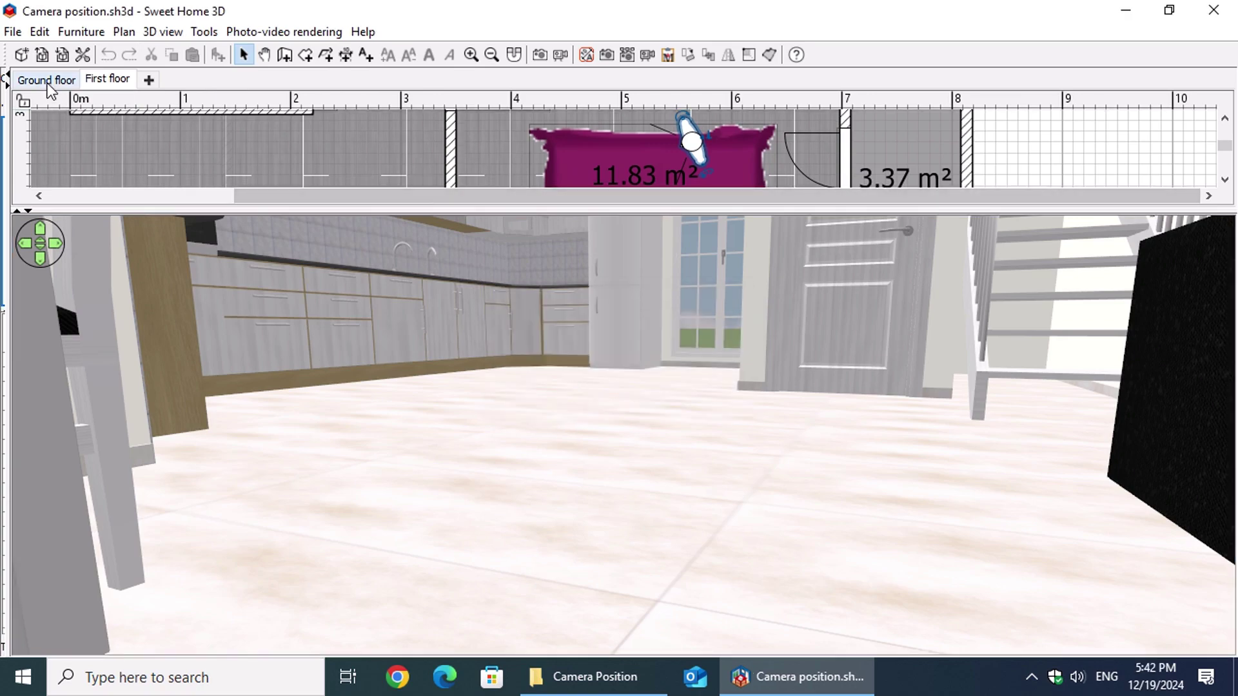
# Step: On the Ground floor, jump the 3D view to the stored Kitchen point of view
pyautogui.click(46, 79)
pyautogui.rightClick(551, 494)
pyautogui.moveTo(744, 473)
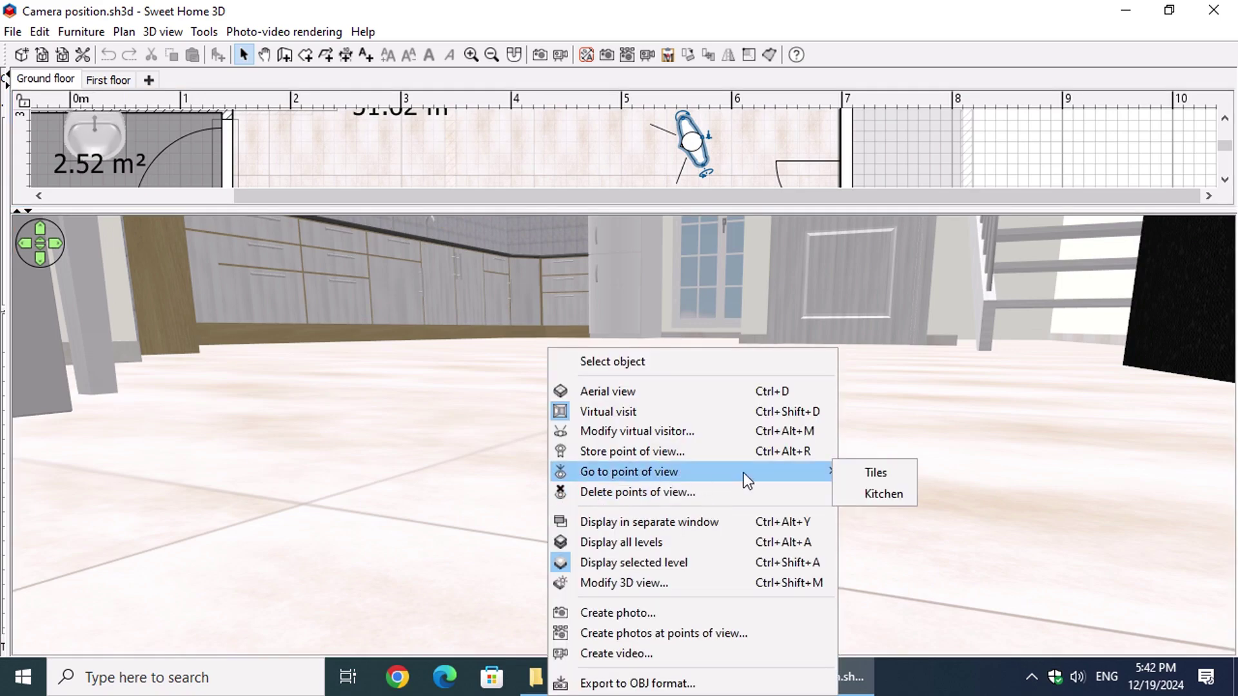
pyautogui.click(870, 493)
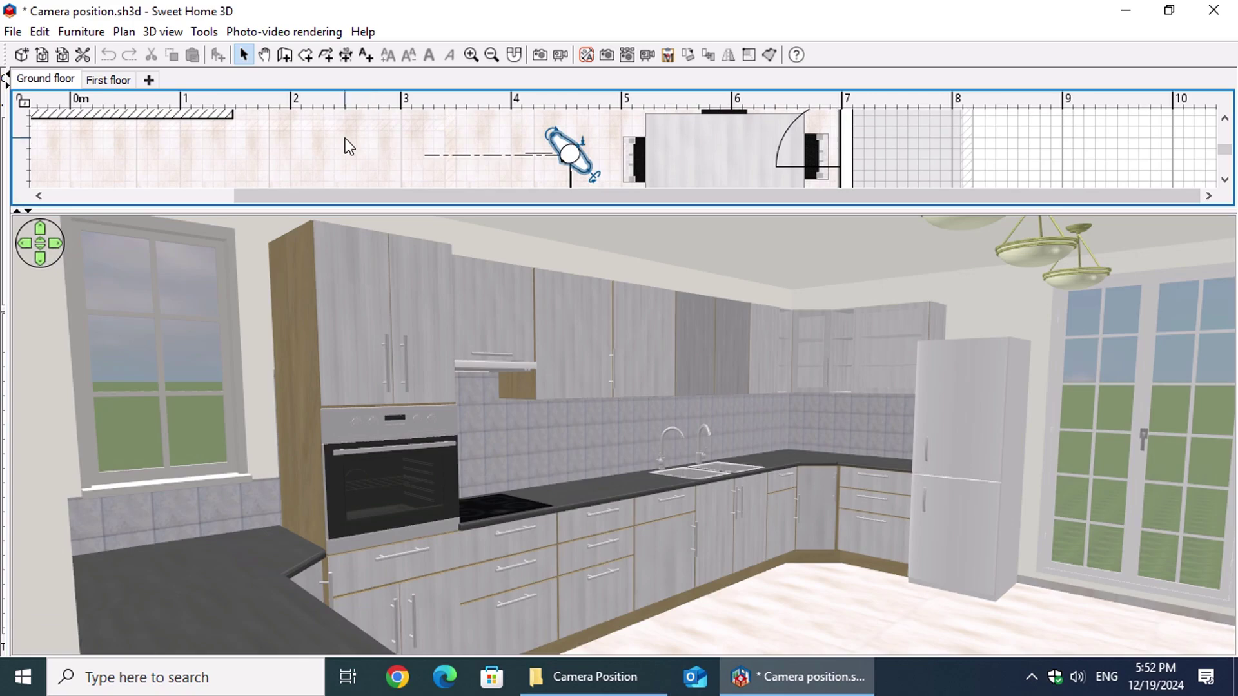
# Step: On the First floor, drag the visitor into the bathroom beside its wall (X 4.796, Y 1.855)
pyautogui.click(119, 80)
pyautogui.moveTo(798, 207); pyautogui.dragTo(763, 579)
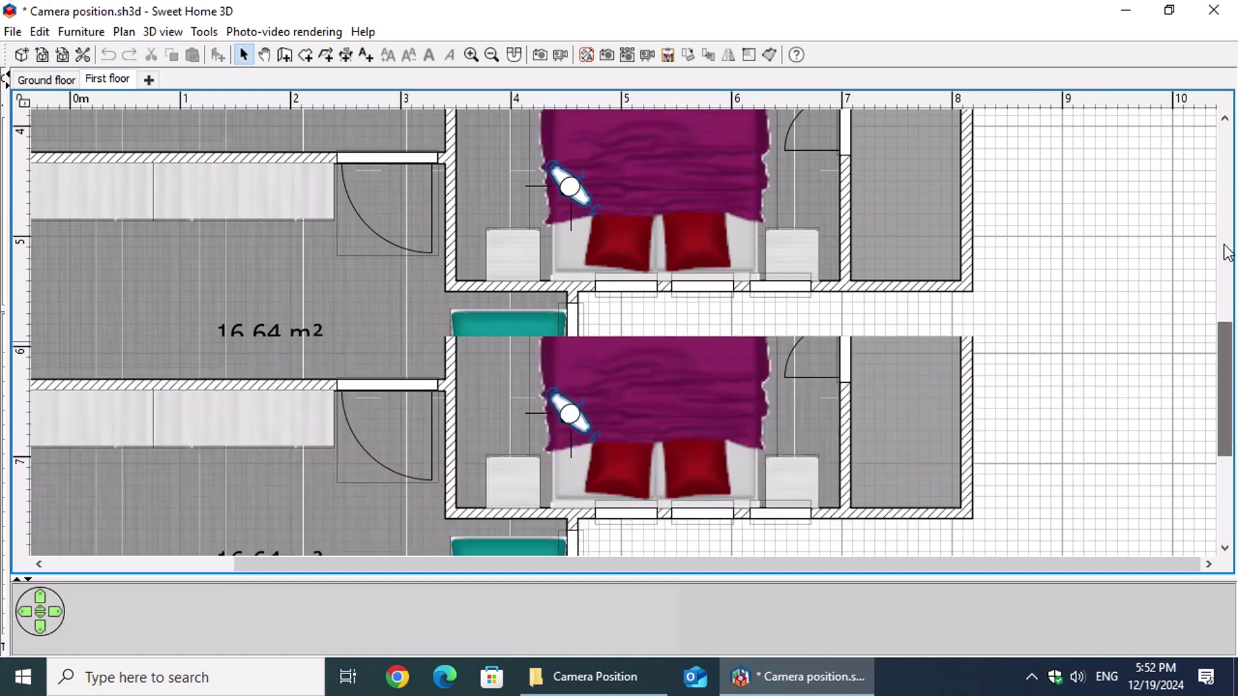
pyautogui.click(1227, 251)
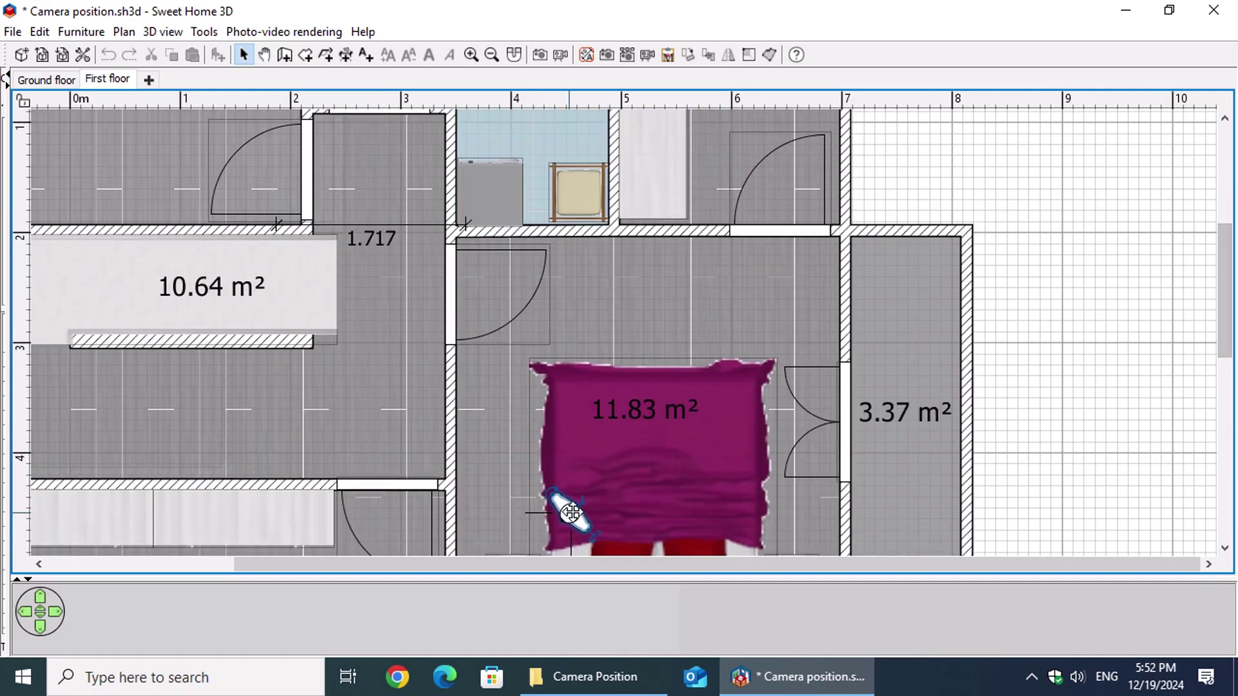
pyautogui.moveTo(585, 298); pyautogui.dragTo(598, 218)
pyautogui.moveTo(738, 580); pyautogui.dragTo(738, 261)
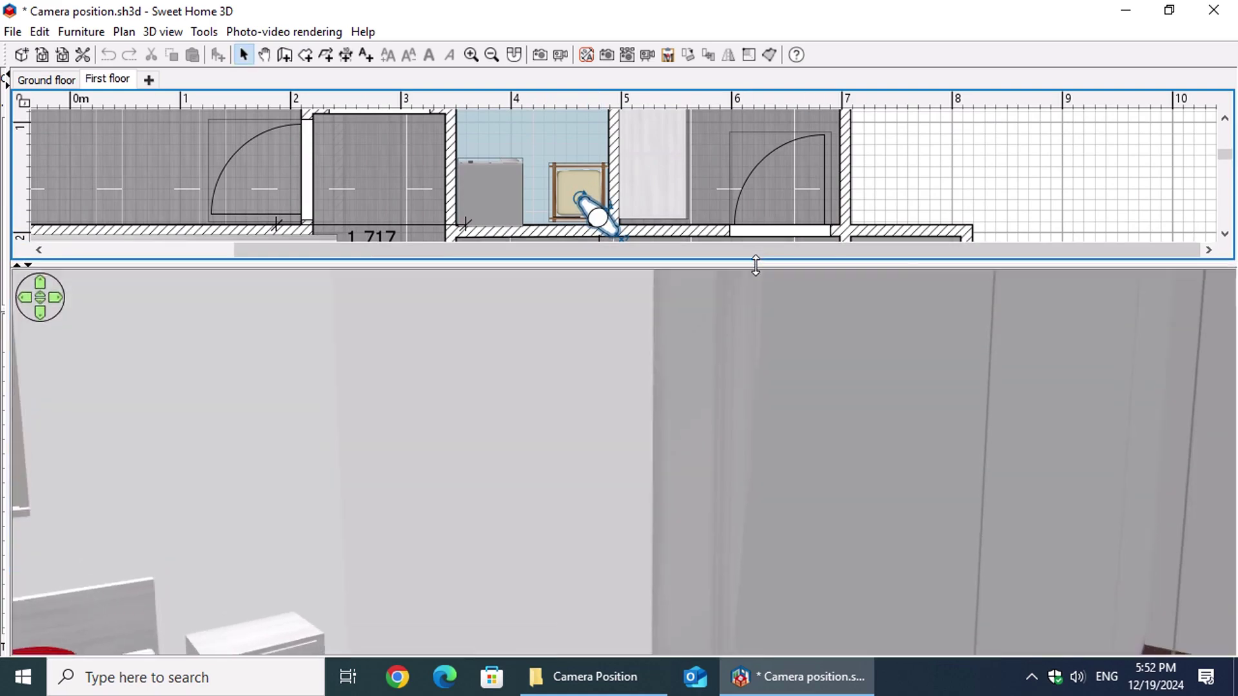
pyautogui.click(1224, 234)
pyautogui.click(1225, 233)
pyautogui.moveTo(981, 262); pyautogui.dragTo(973, 190)
# Step: Set the visitor's body angle to 160° and head angle to 10°
pyautogui.doubleClick(617, 146)
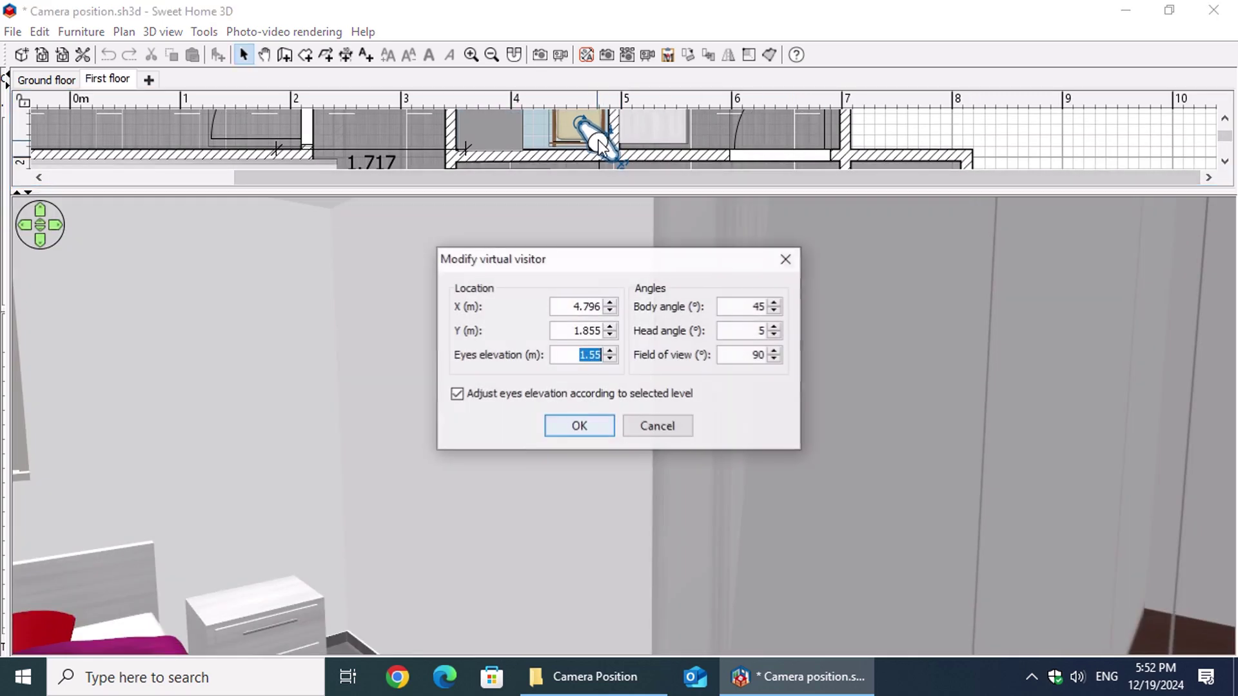
pyautogui.click(752, 306)
pyautogui.write('160')
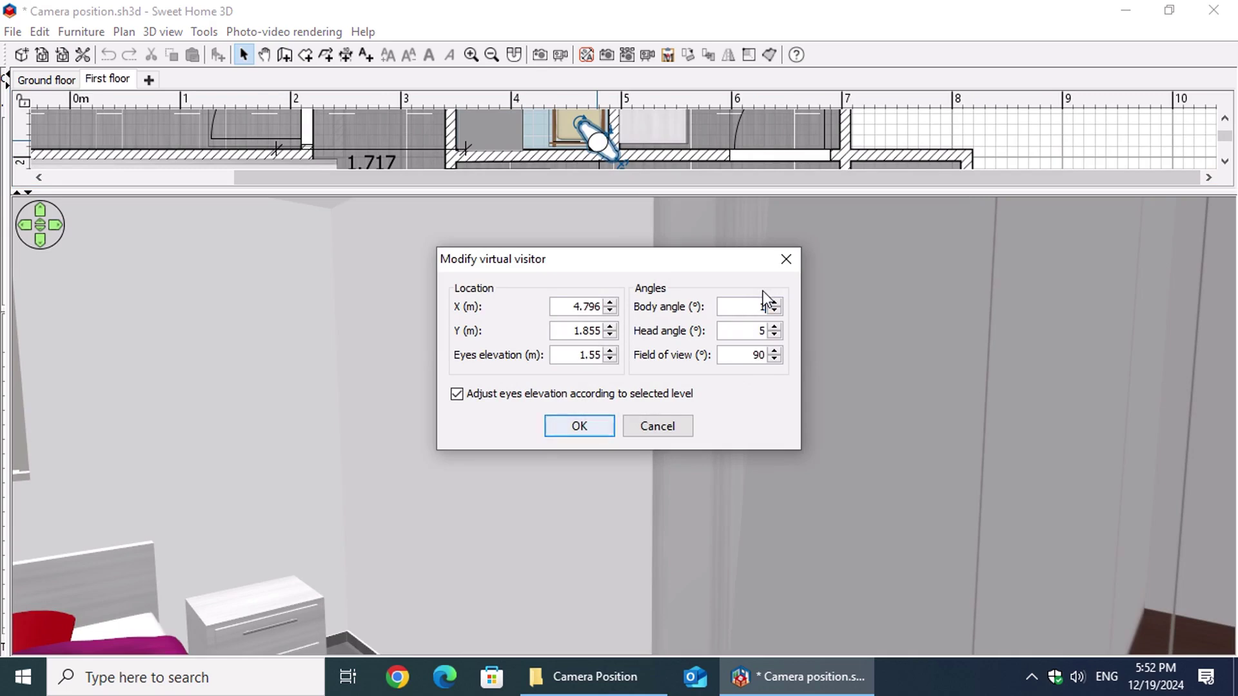
pyautogui.press('Return')
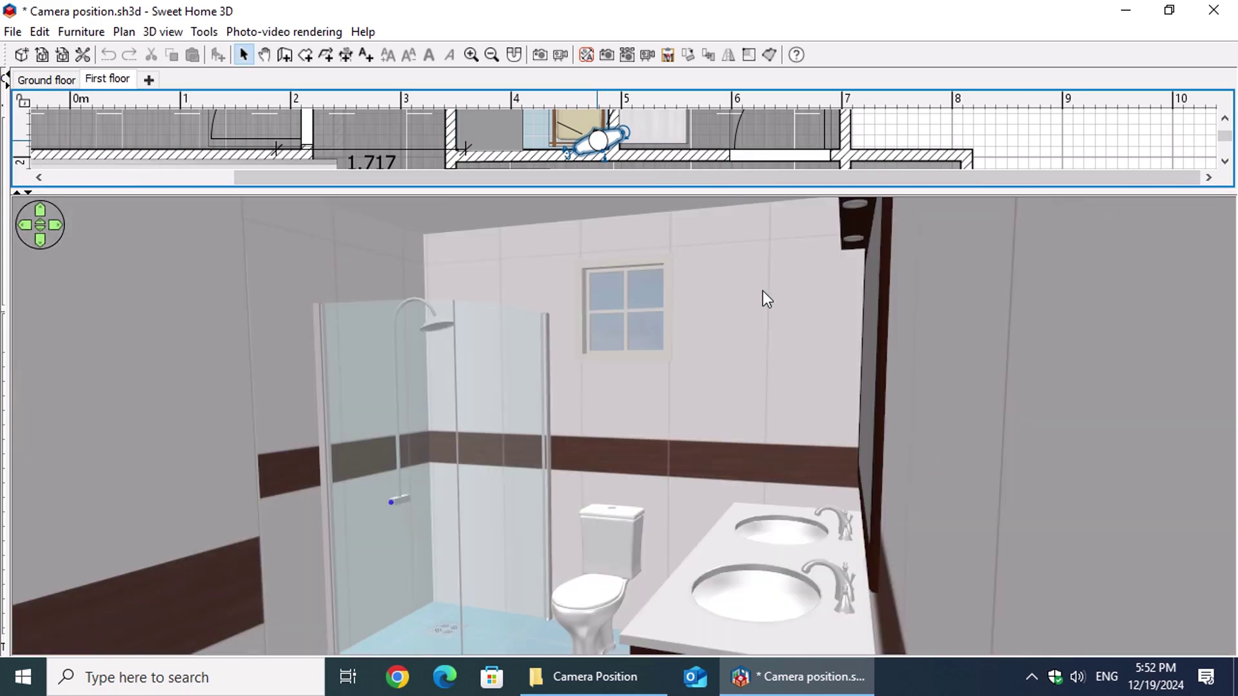
pyautogui.doubleClick(602, 140)
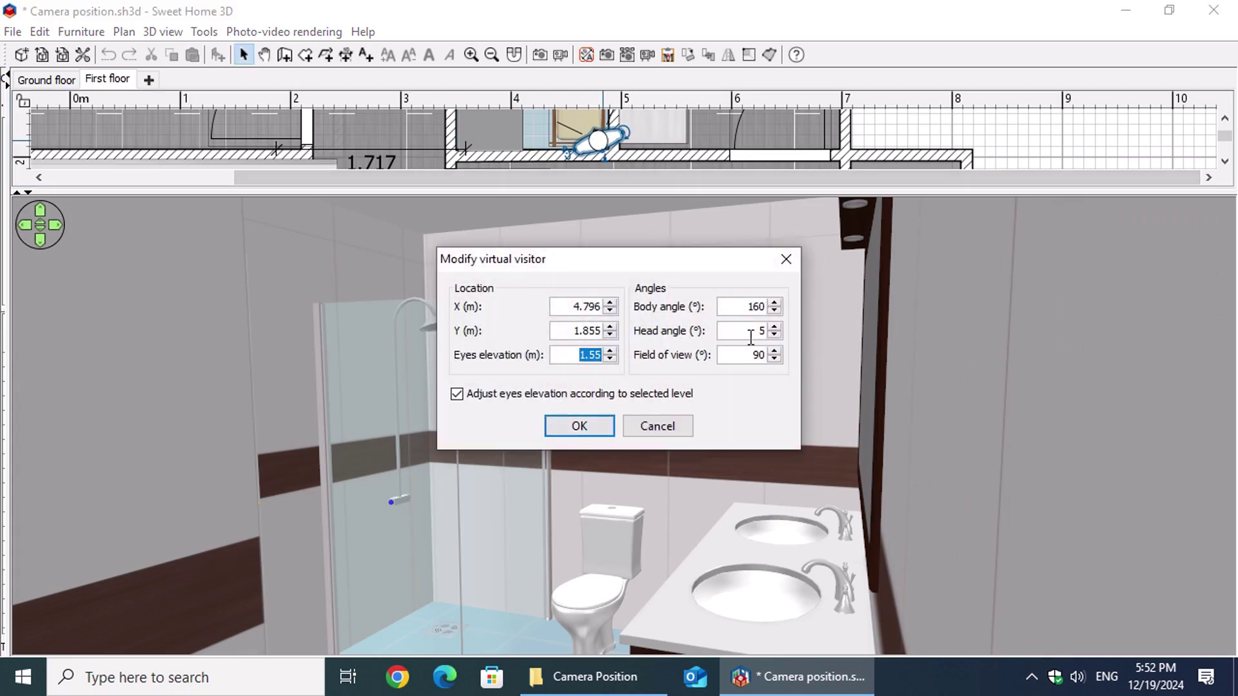
pyautogui.click(753, 331)
pyautogui.write('10')
pyautogui.press('Return')
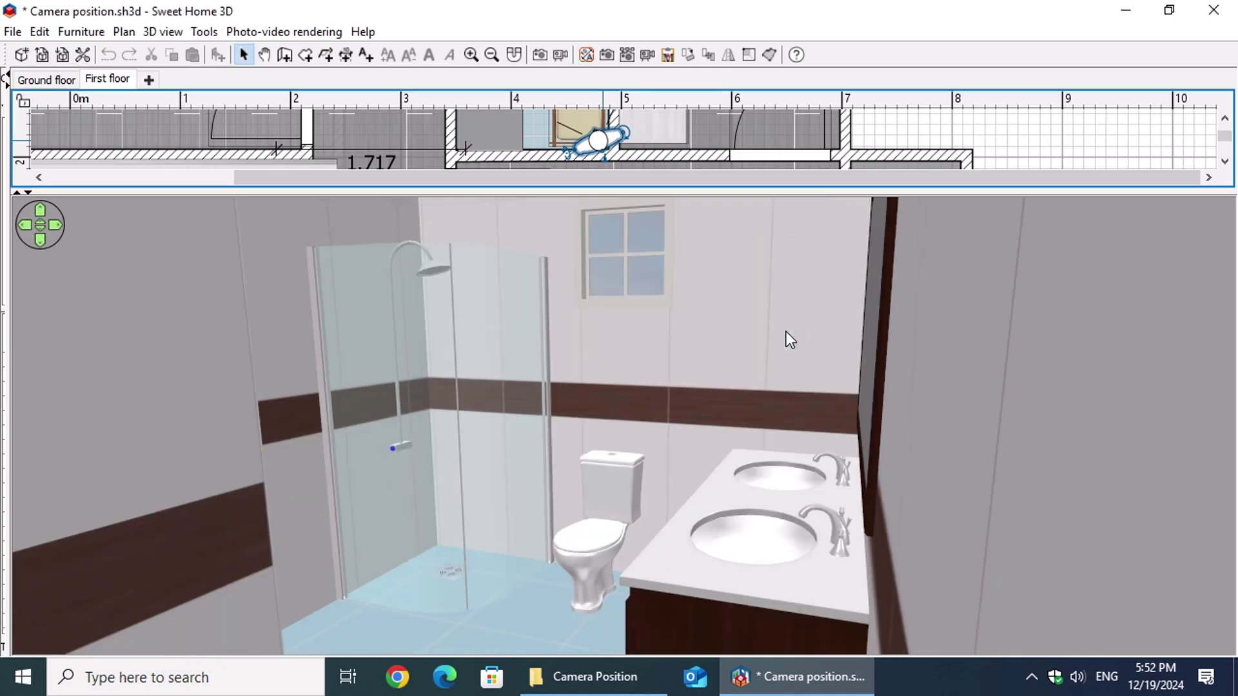
# Step: Widen the visitor's field of view to 110° and nudge it slightly left in the bathroom
pyautogui.doubleClick(598, 140)
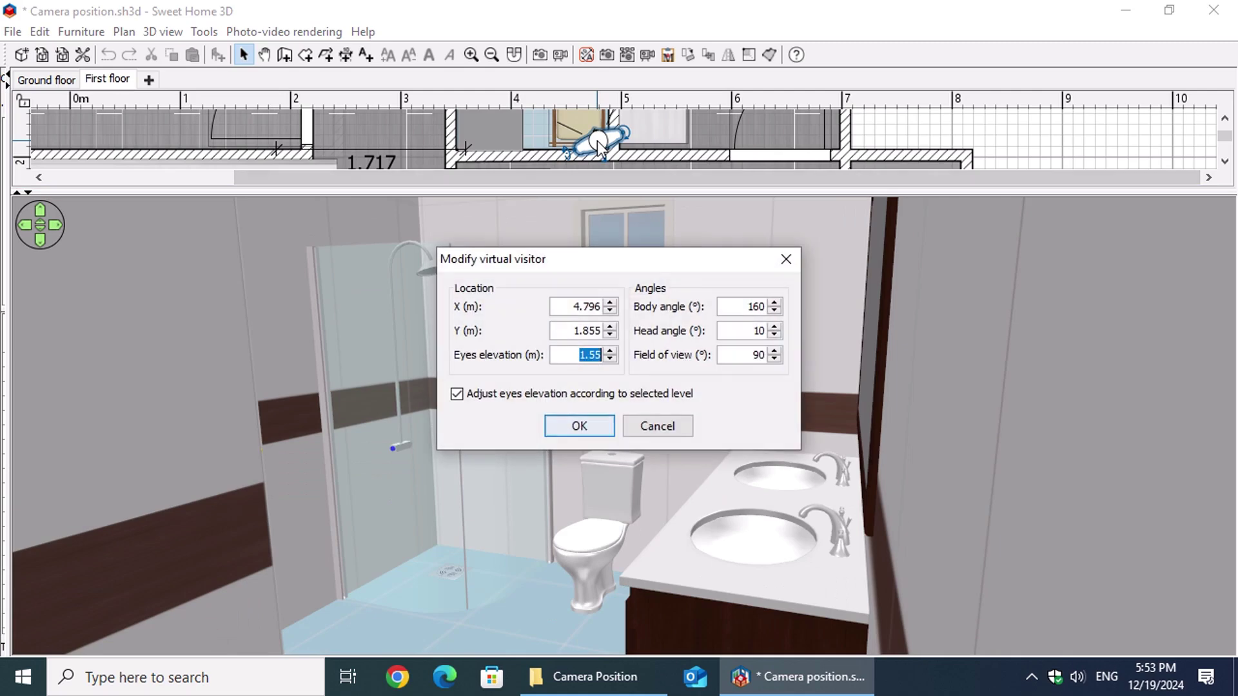
pyautogui.click(759, 355)
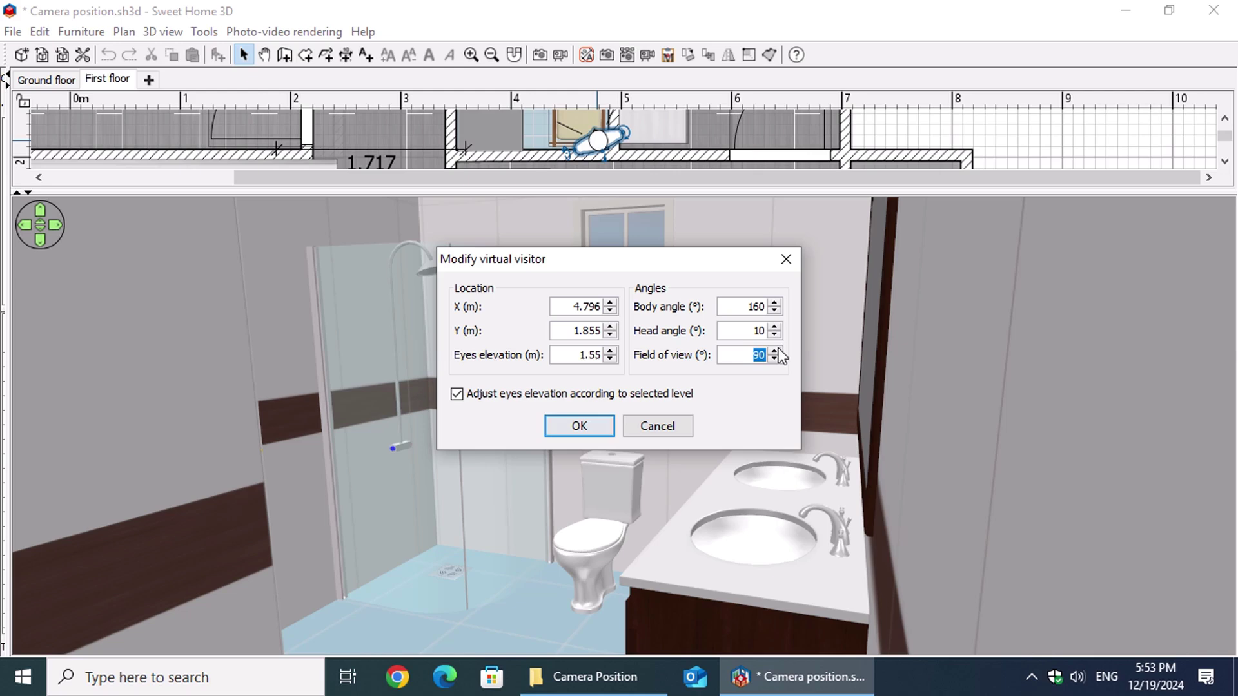
pyautogui.write('110')
pyautogui.press('Return')
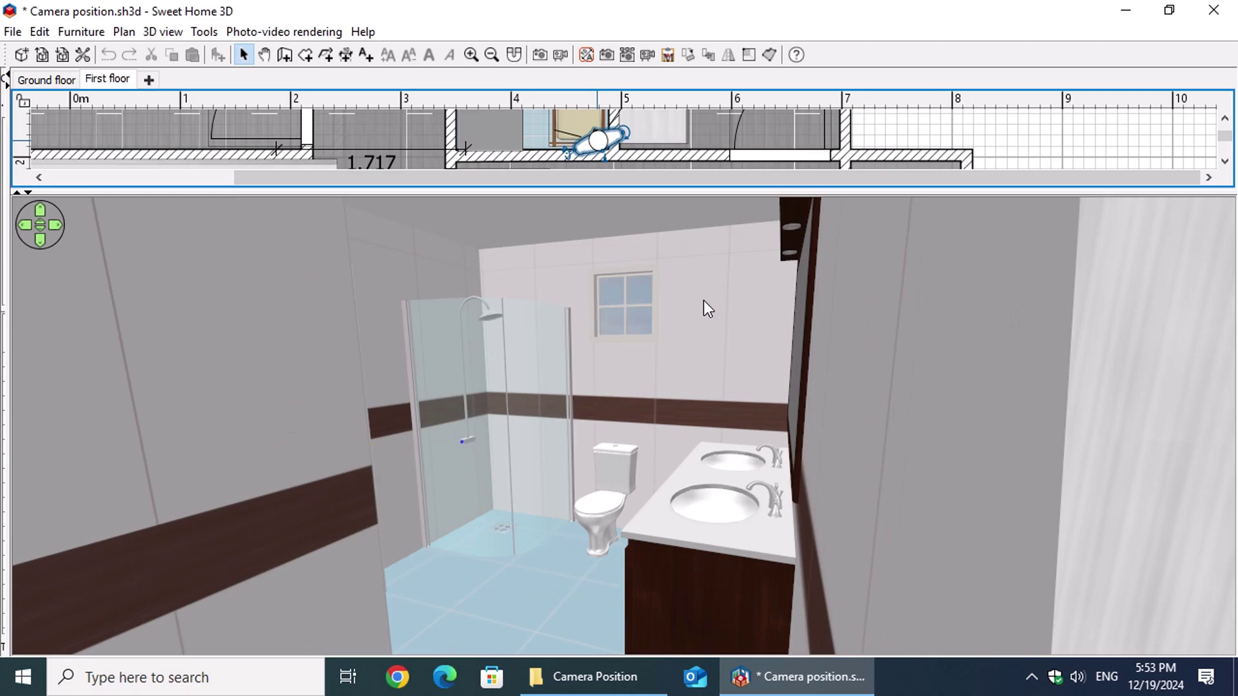
pyautogui.moveTo(598, 139); pyautogui.dragTo(588, 131)
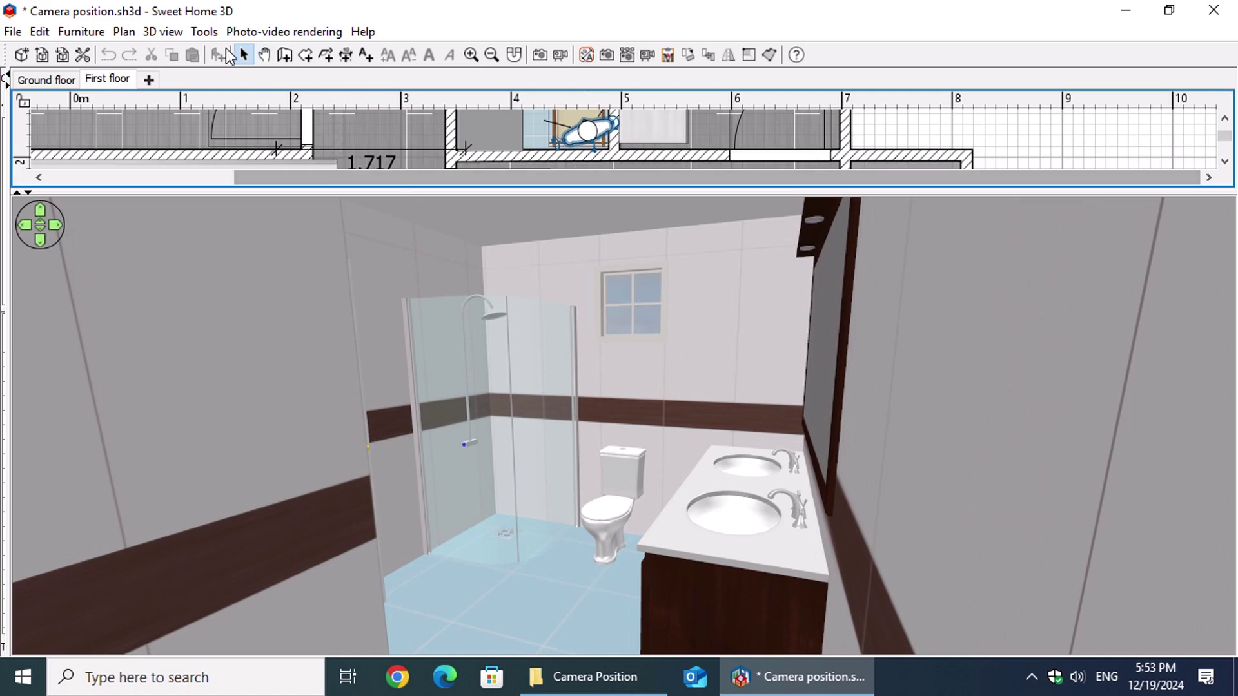
# Step: Store the current bathroom view as a point of view named 'Bathroom'
pyautogui.click(161, 32)
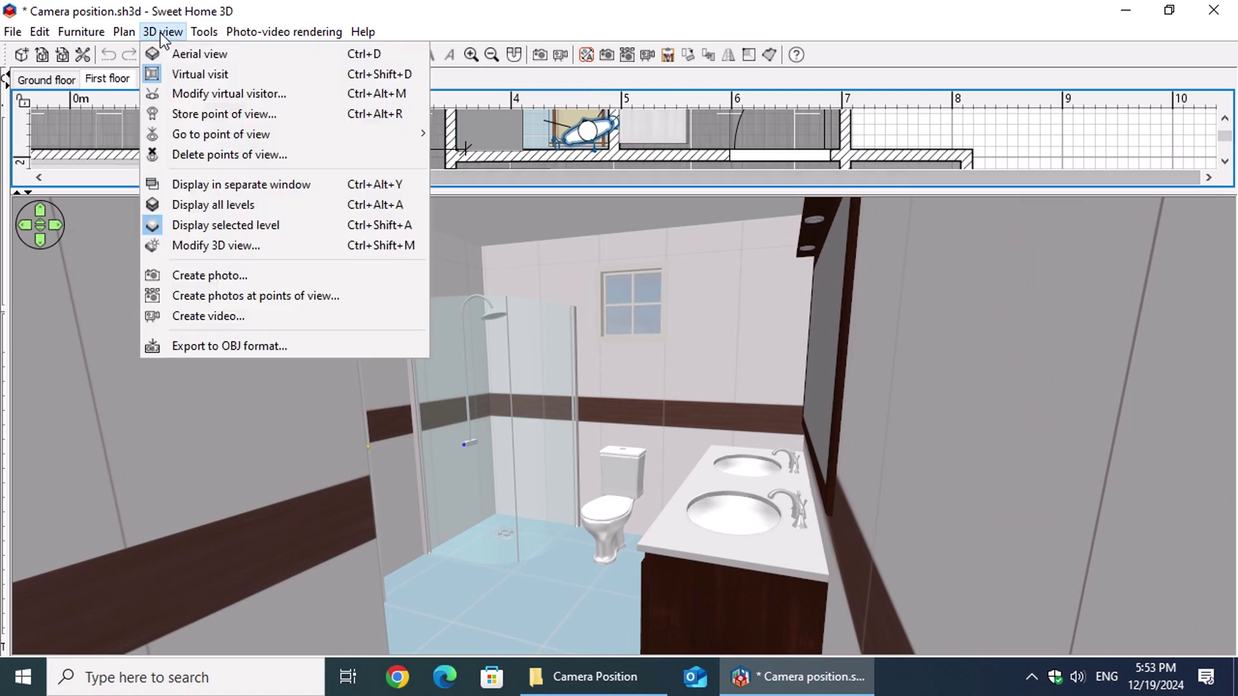
pyautogui.click(241, 115)
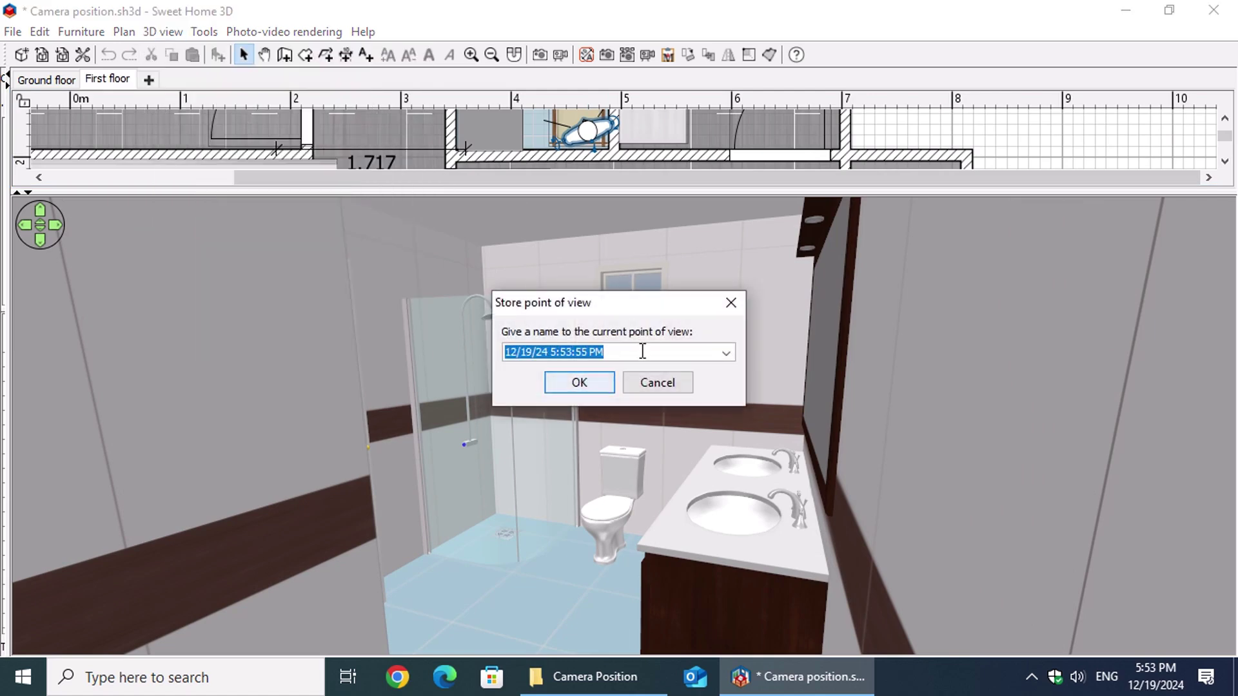
pyautogui.write('Bathroom')
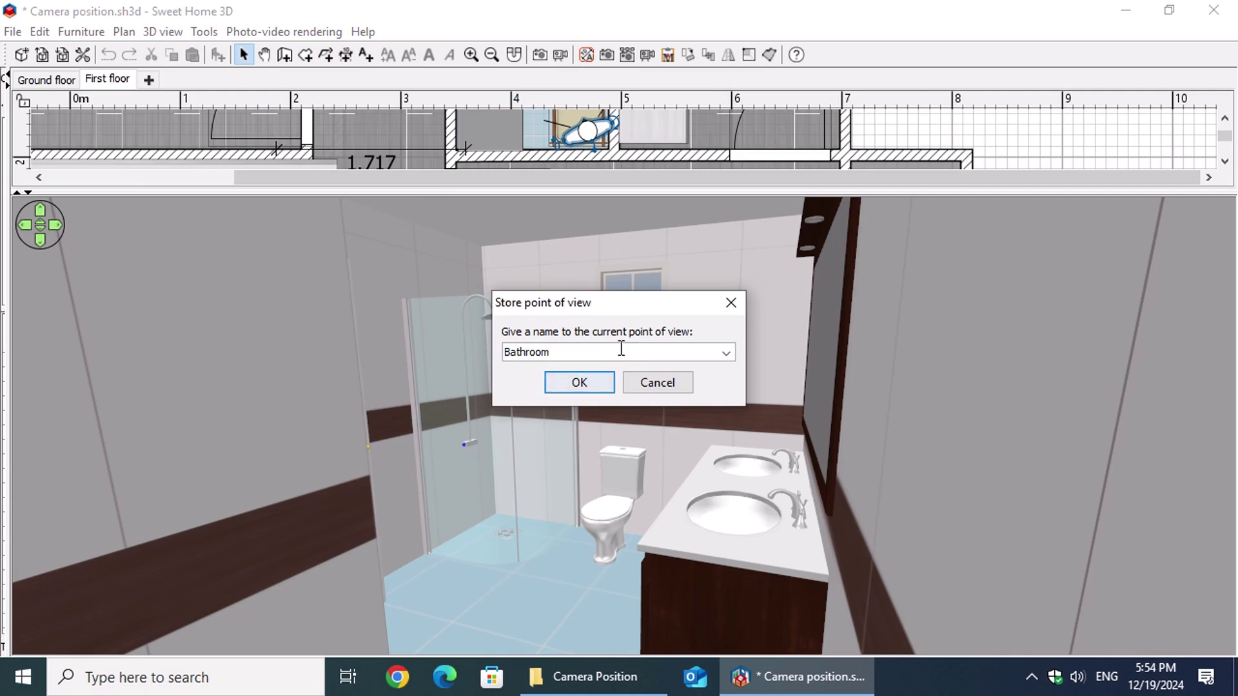
pyautogui.click(595, 381)
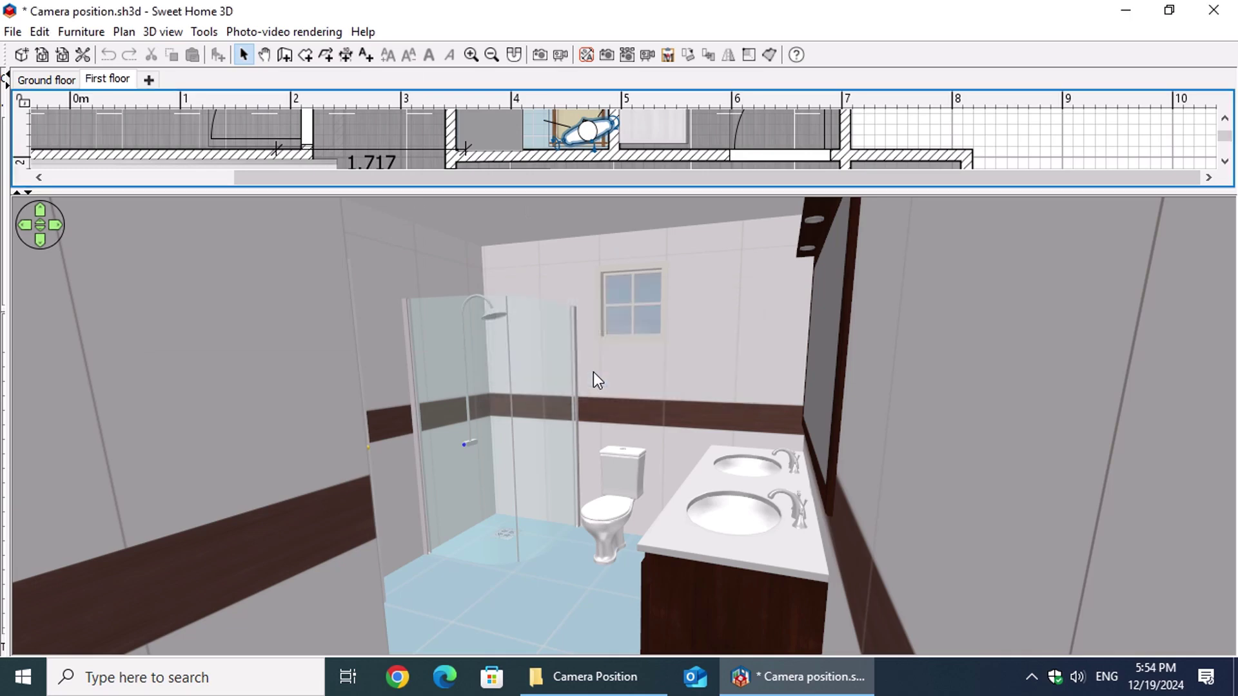
# Step: Delete the temporary 'Tiles' point of view and confirm the deletion
pyautogui.rightClick(594, 357)
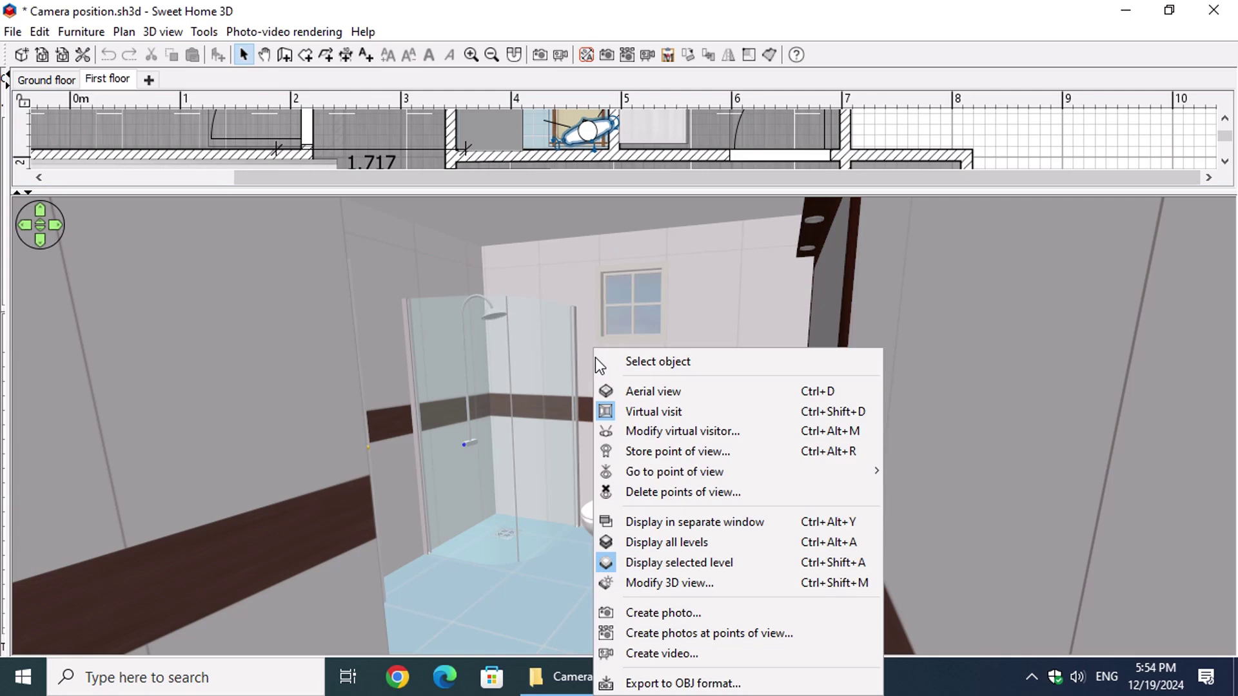
pyautogui.click(726, 493)
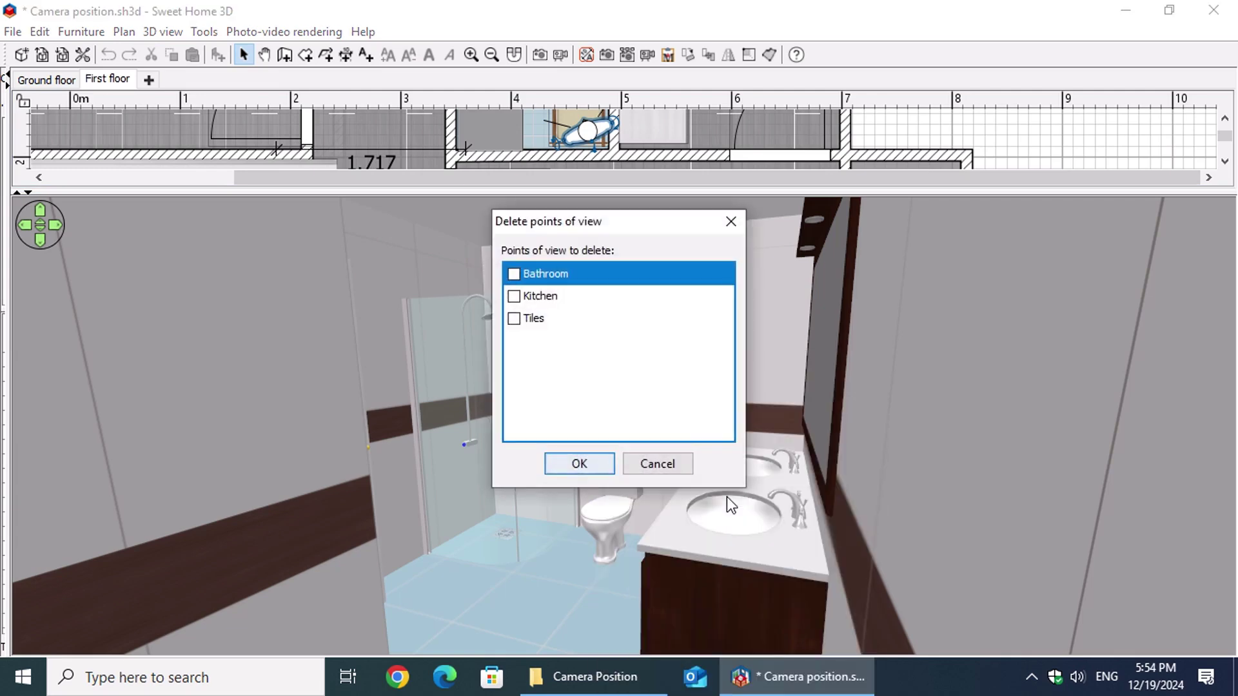
pyautogui.click(514, 318)
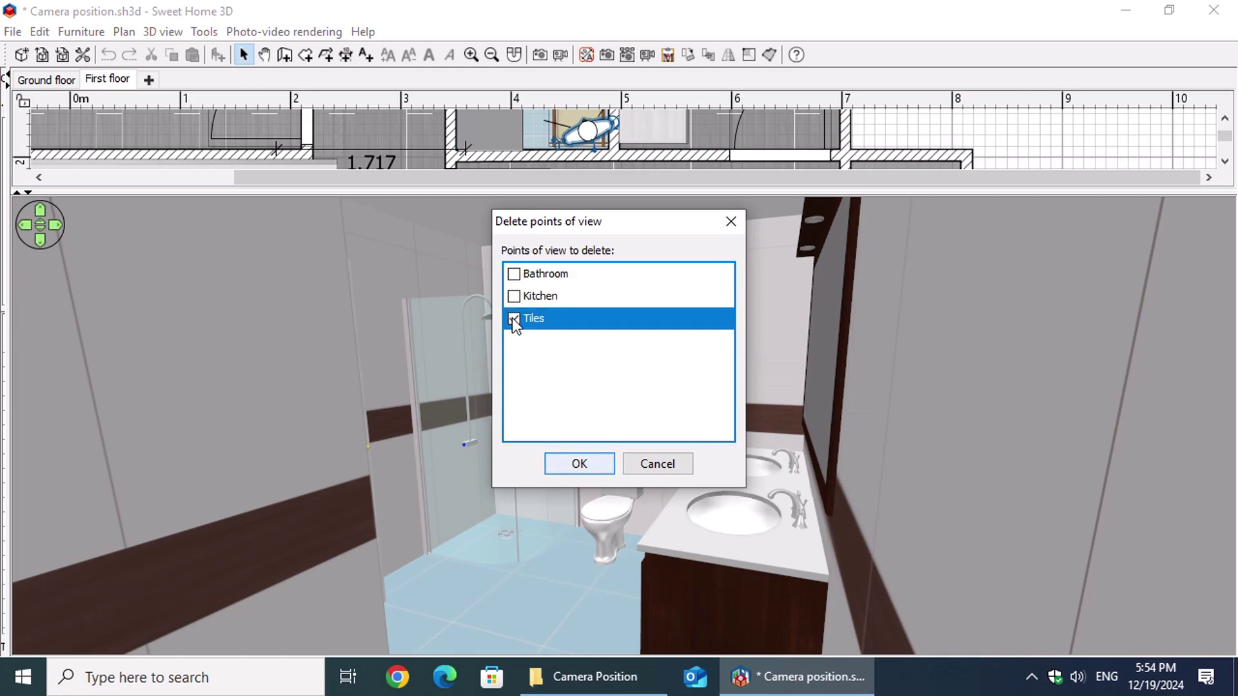
pyautogui.click(578, 464)
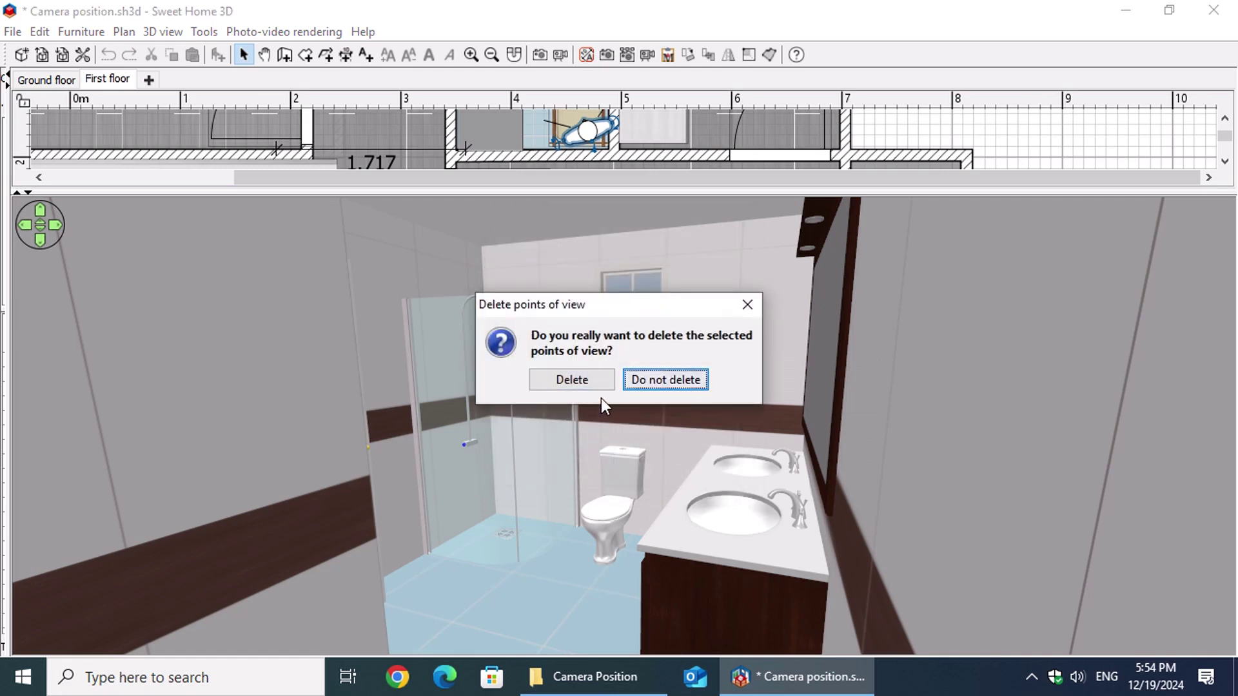
pyautogui.click(586, 378)
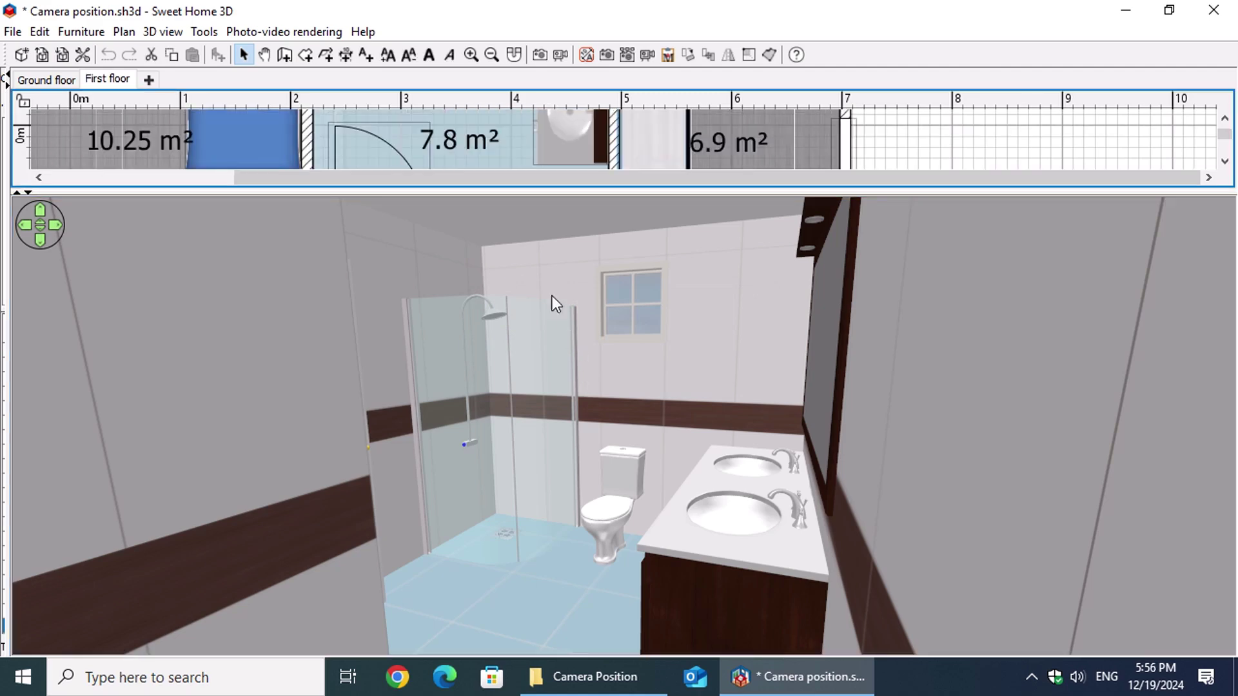
# Step: Jump to the stored Kitchen point of view, then to the Bathroom point of view
pyautogui.rightClick(540, 257)
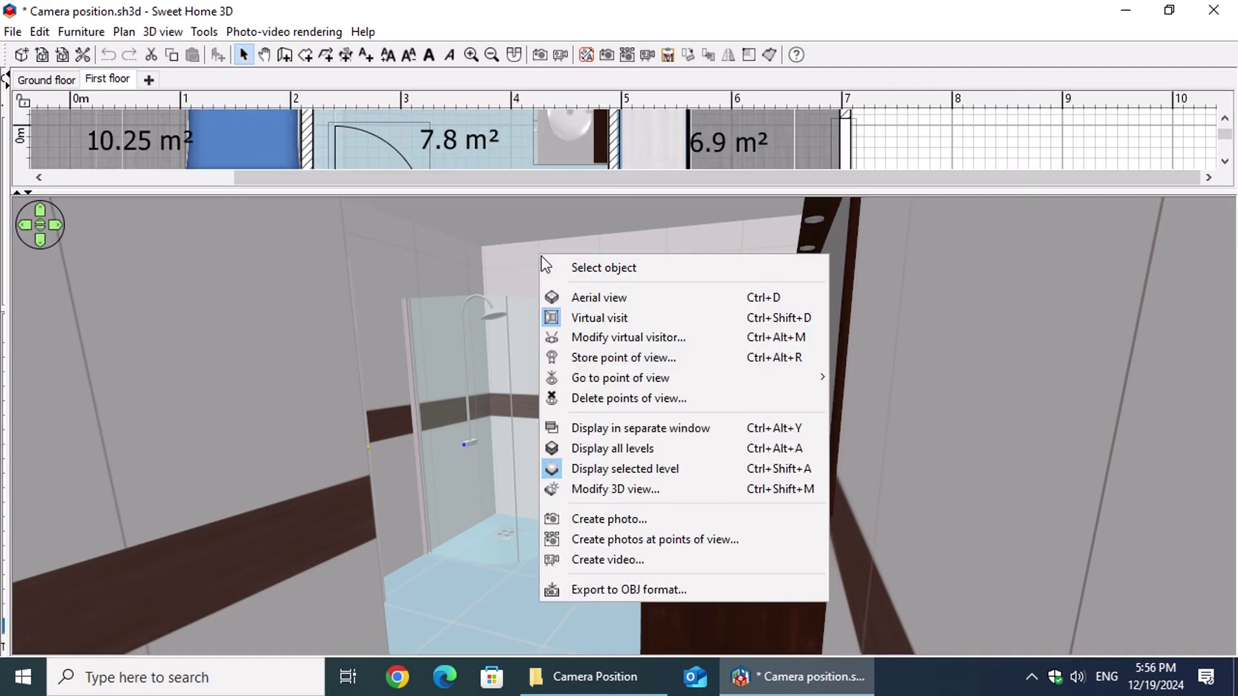
pyautogui.moveTo(648, 380)
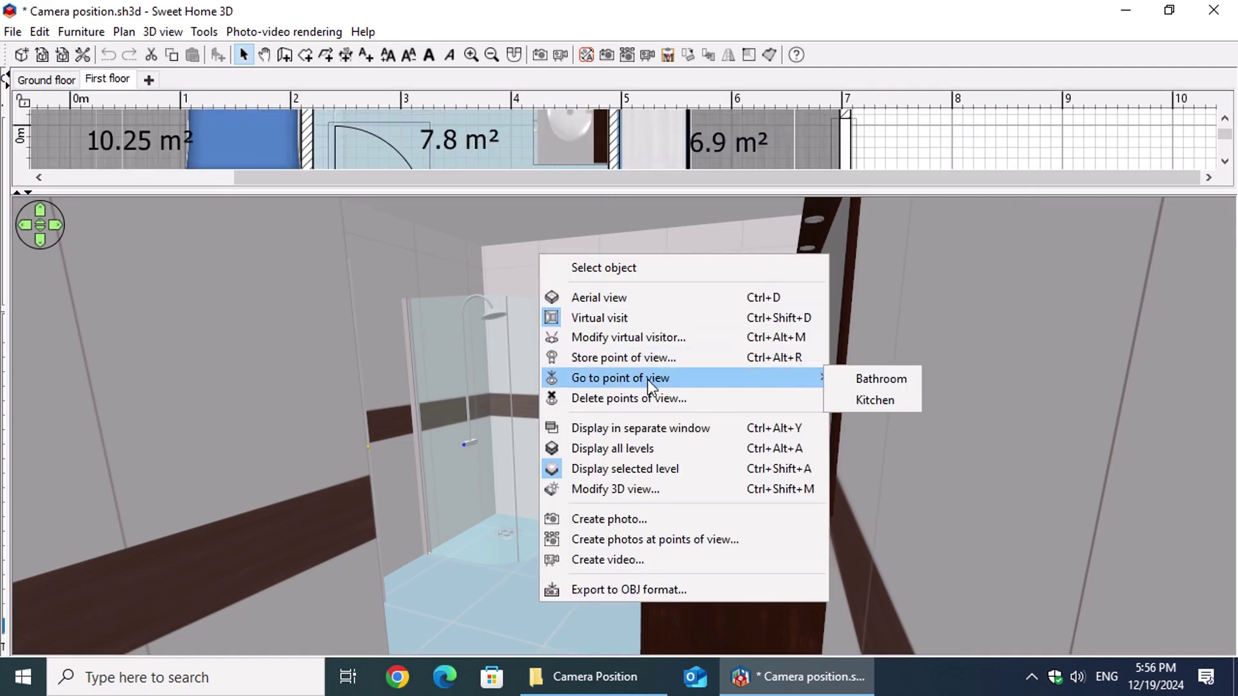
pyautogui.click(892, 404)
pyautogui.rightClick(717, 350)
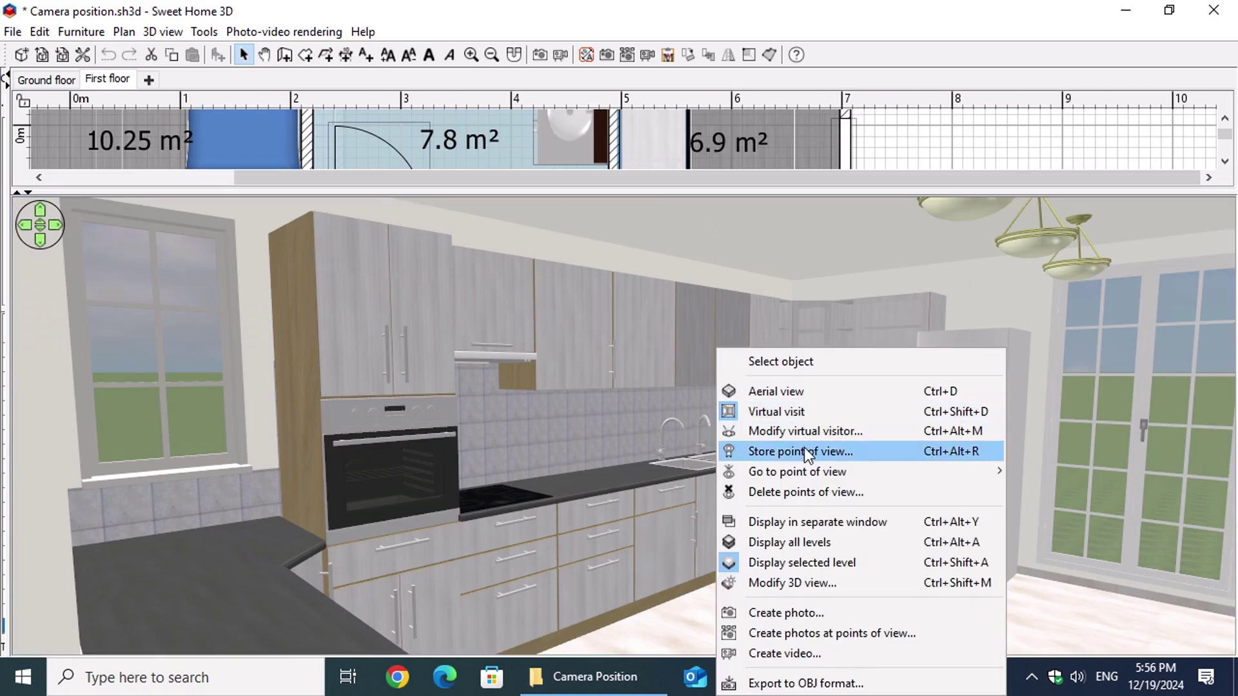
pyautogui.moveTo(815, 472)
pyautogui.click(1061, 494)
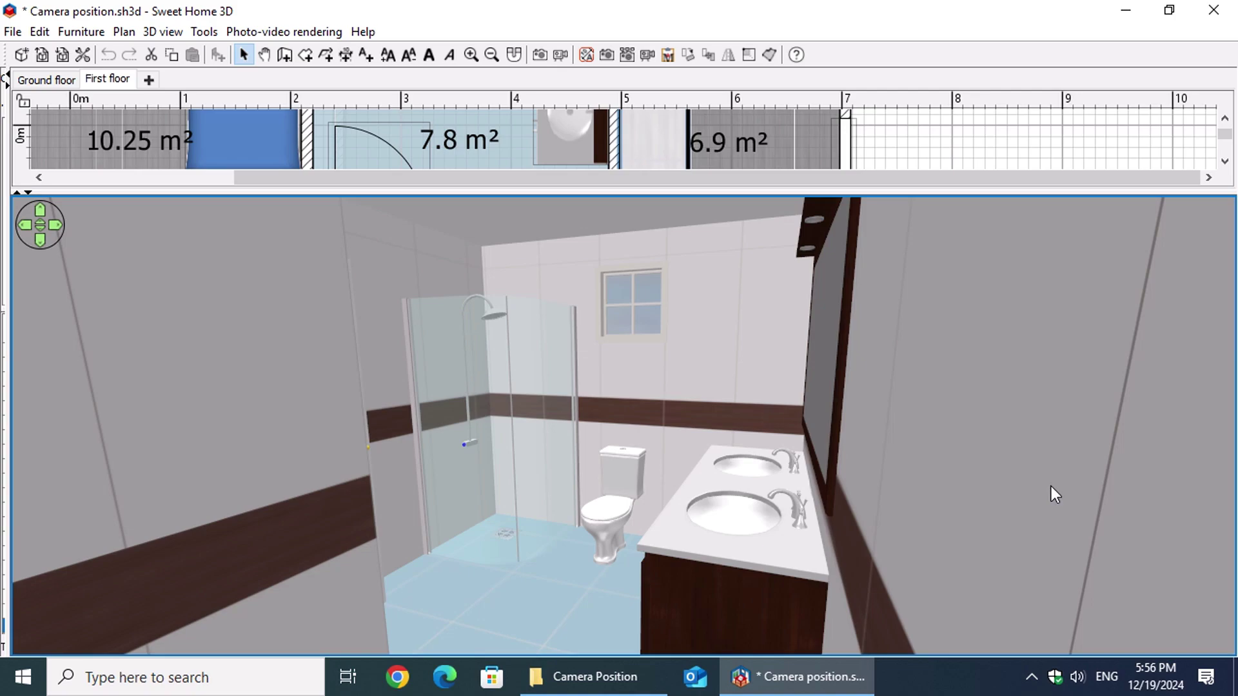
# Step: Switch to Aerial view, orbit to the opposite side, then return to the Kitchen point of view
pyautogui.rightClick(883, 436)
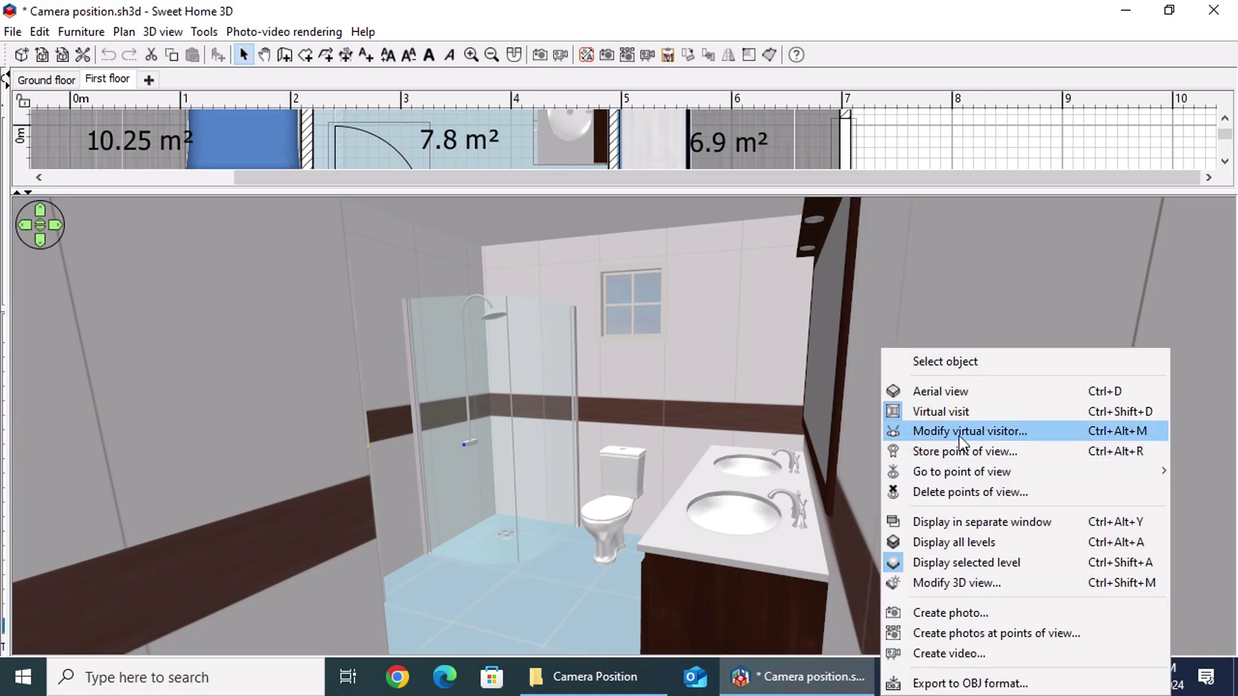
pyautogui.click(965, 389)
pyautogui.moveTo(760, 529); pyautogui.dragTo(652, 463)
pyautogui.rightClick(633, 459)
pyautogui.moveTo(760, 472)
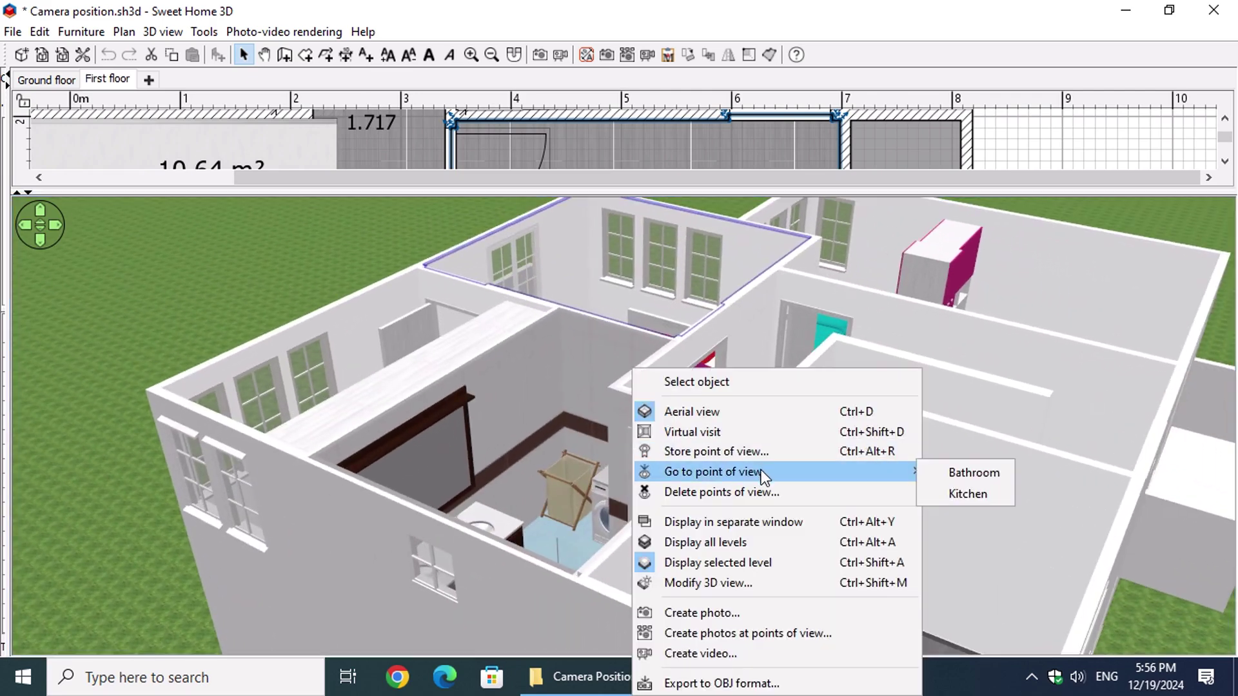
pyautogui.click(973, 494)
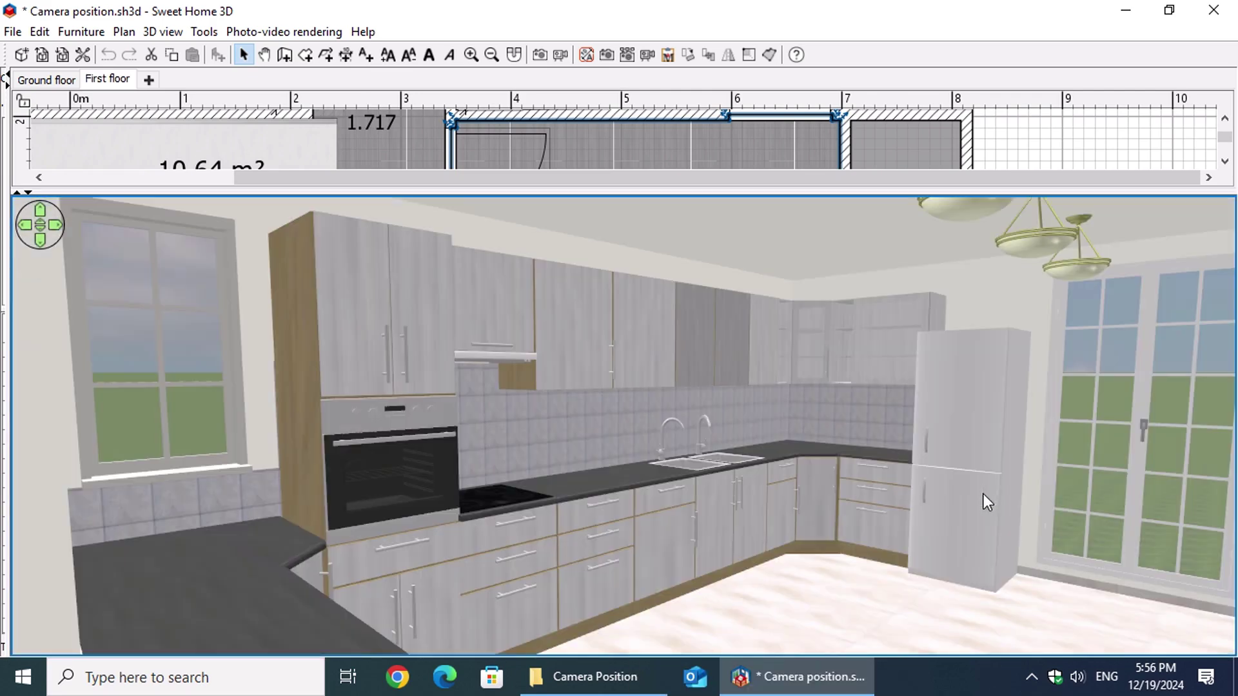